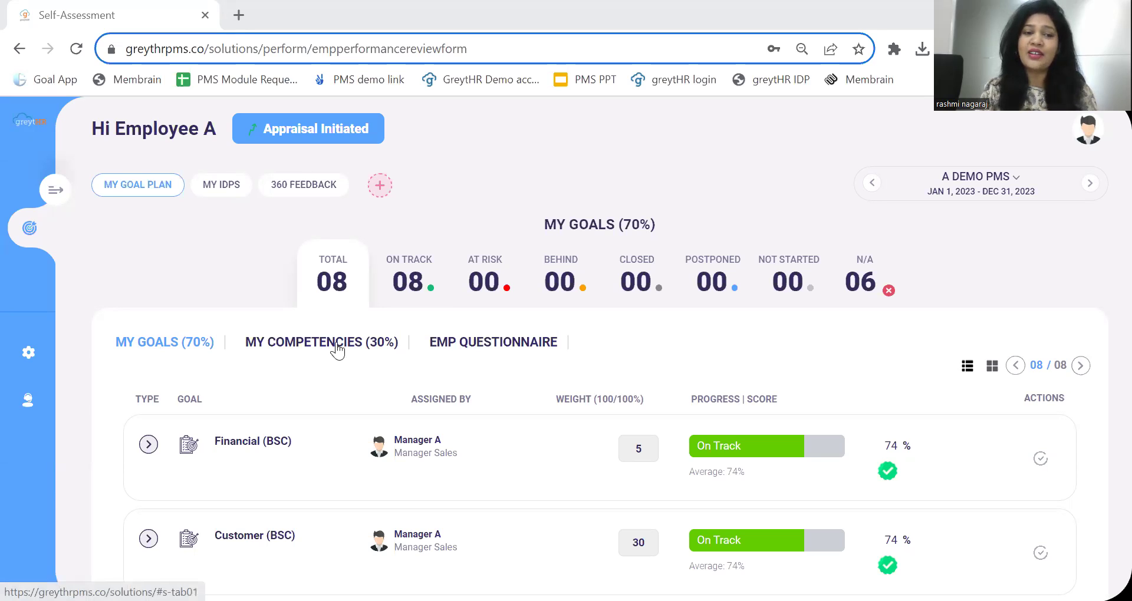
Review My Competencies and the Emp Questionnaire declaration, then go back to My Goals (70%).
{"action": "left_click", "coordinate": [299, 345]}
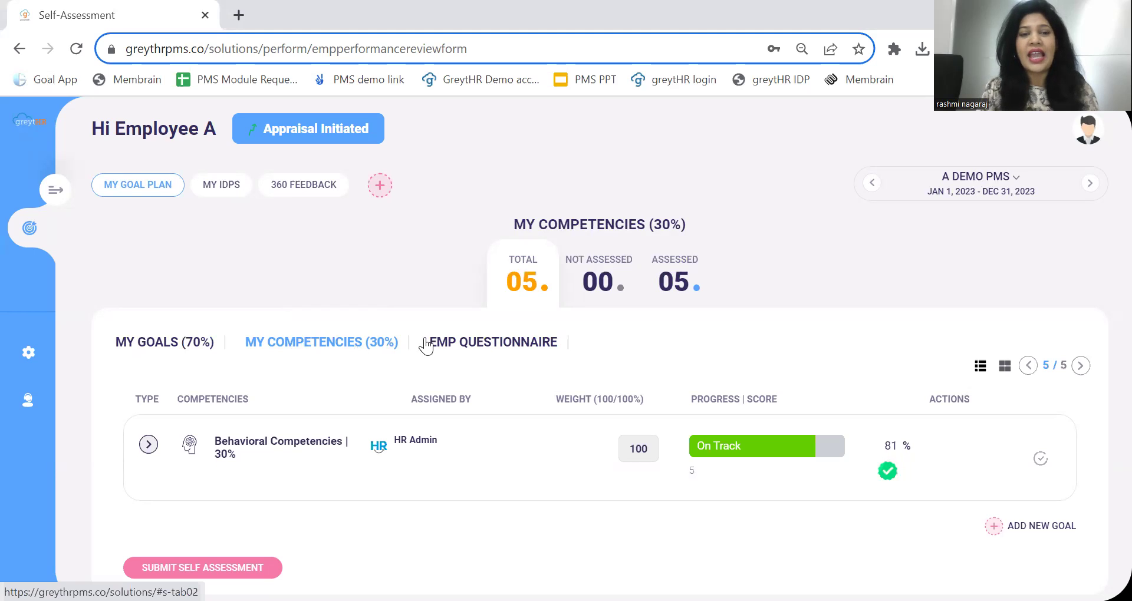
{"action": "left_click", "coordinate": [459, 347]}
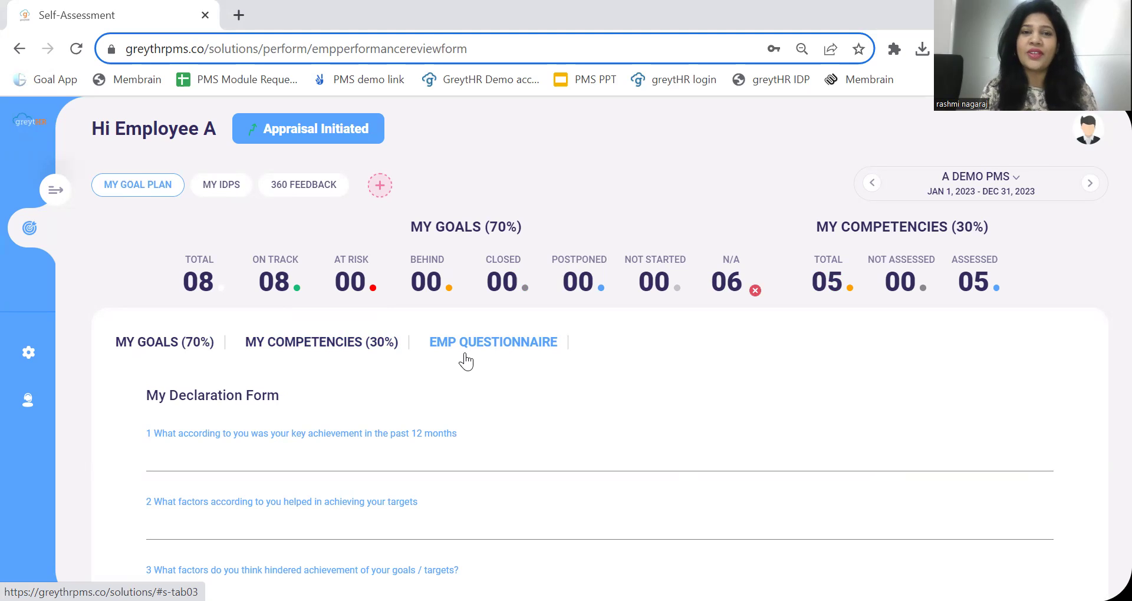
{"action": "left_click", "coordinate": [165, 348]}
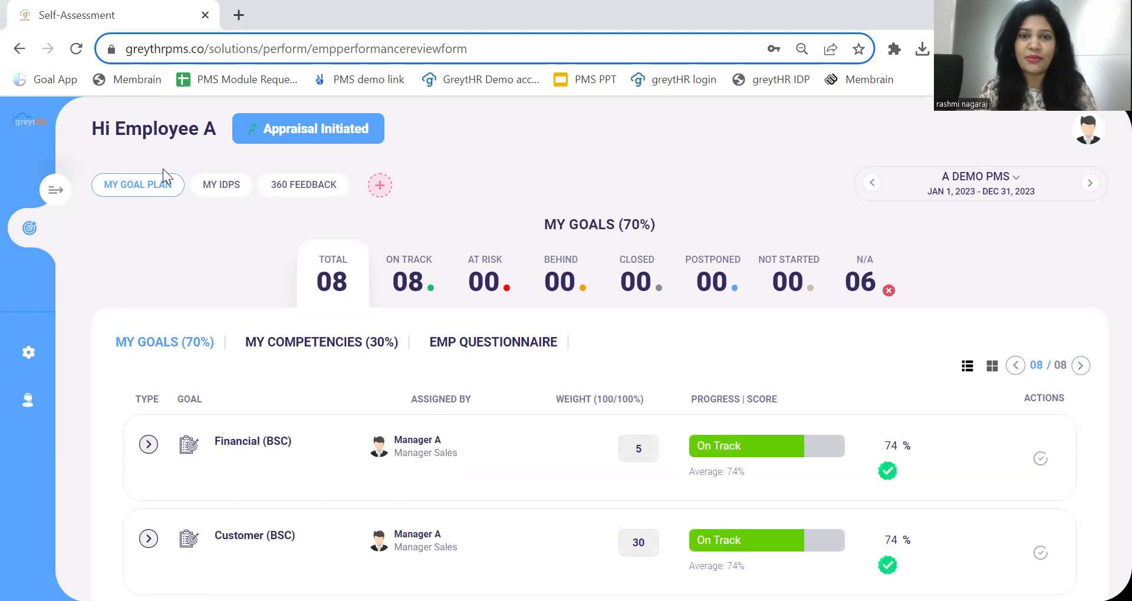
Expand the side navigation with its labels, then collapse it back to icons only.
{"action": "left_click", "coordinate": [57, 190]}
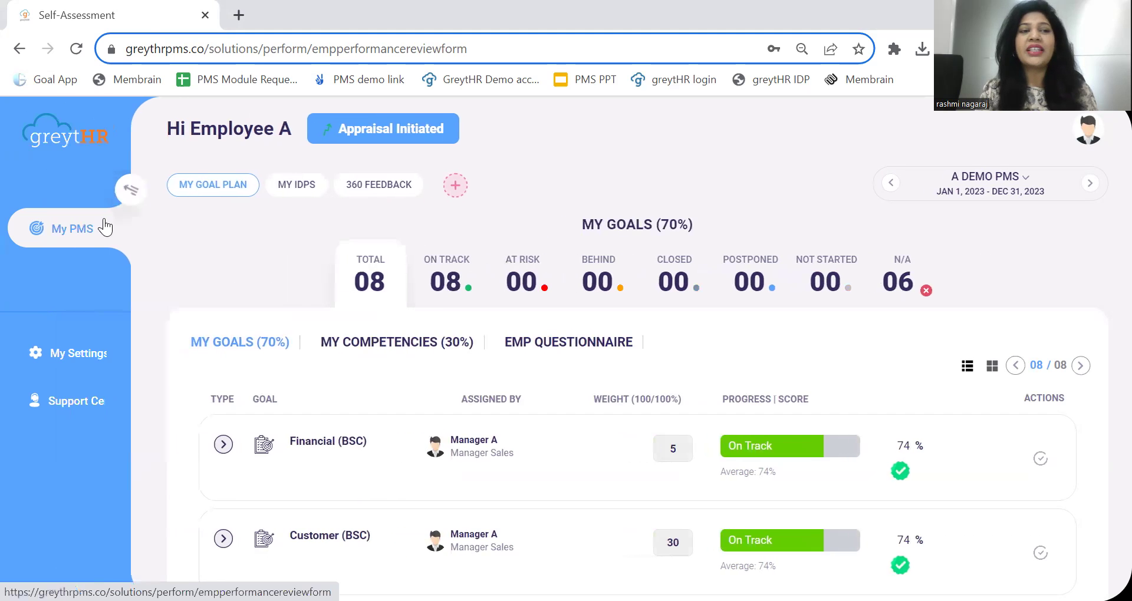
{"action": "left_click", "coordinate": [159, 192]}
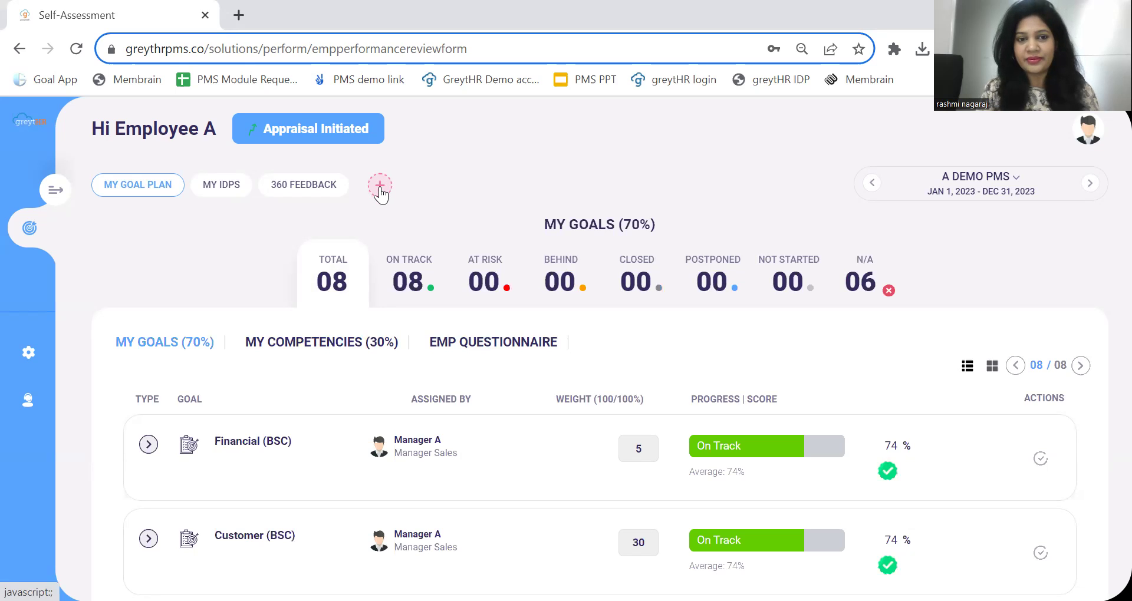
Create a new goal and enter the title 'Implement PMS module -Feb 2024'.
{"action": "left_click", "coordinate": [380, 186]}
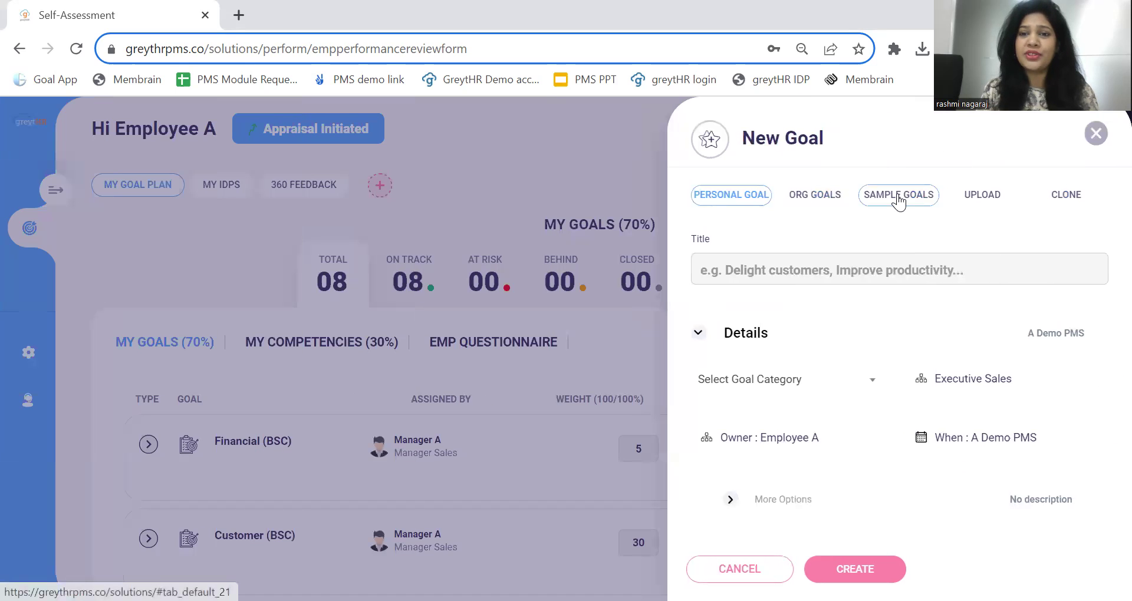
{"action": "left_click", "coordinate": [898, 197]}
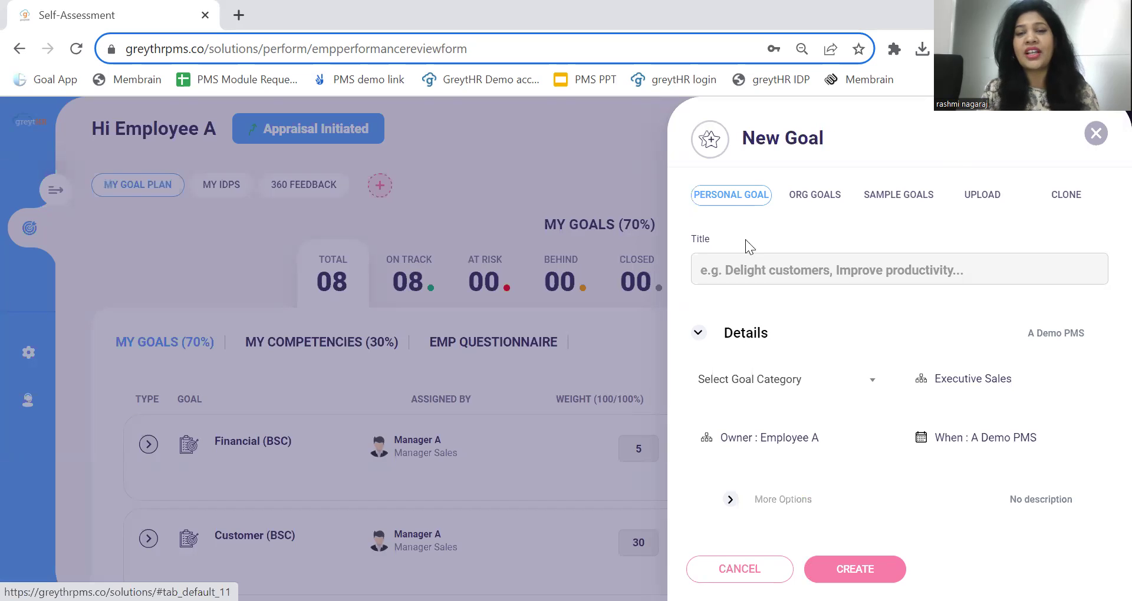
{"action": "left_click", "coordinate": [790, 269]}
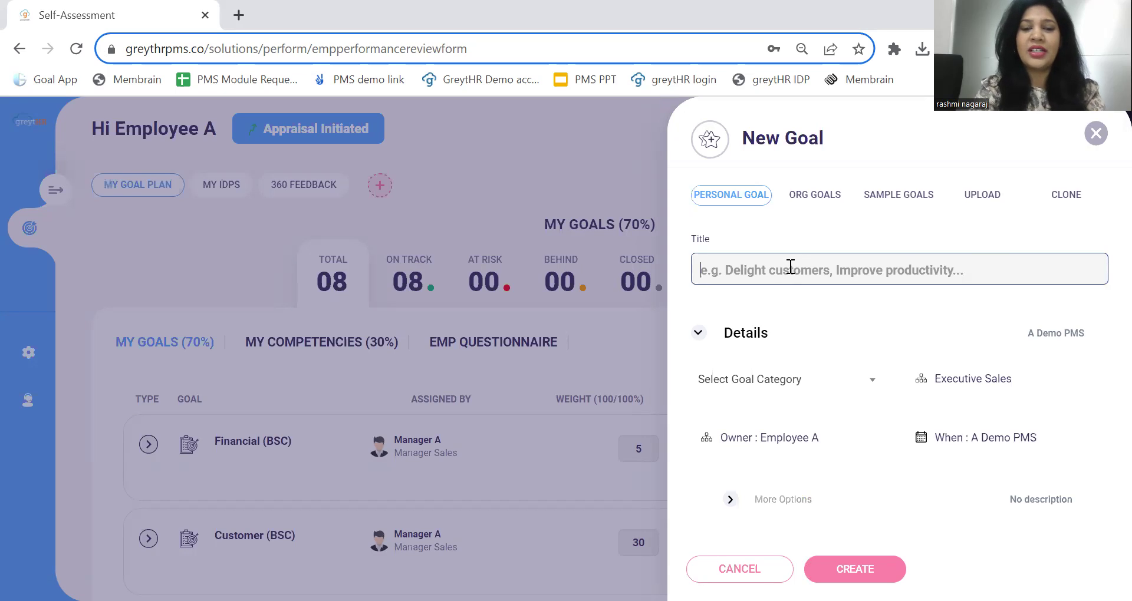
{"action": "type", "text": "Implement PMS module "}
{"action": "type", "text": "Feb 2024"}
{"action": "left_click", "coordinate": [842, 271]}
{"action": "type", "text": "-"}
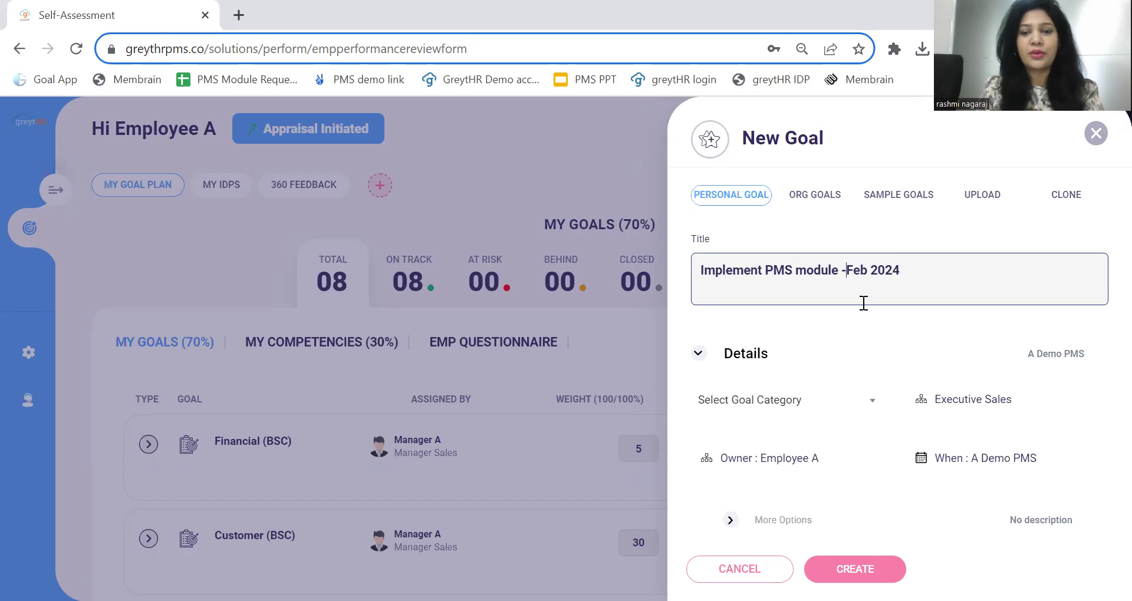
{"action": "scroll", "coordinate": [882, 337], "scroll_direction": "down", "scroll_amount": 3}
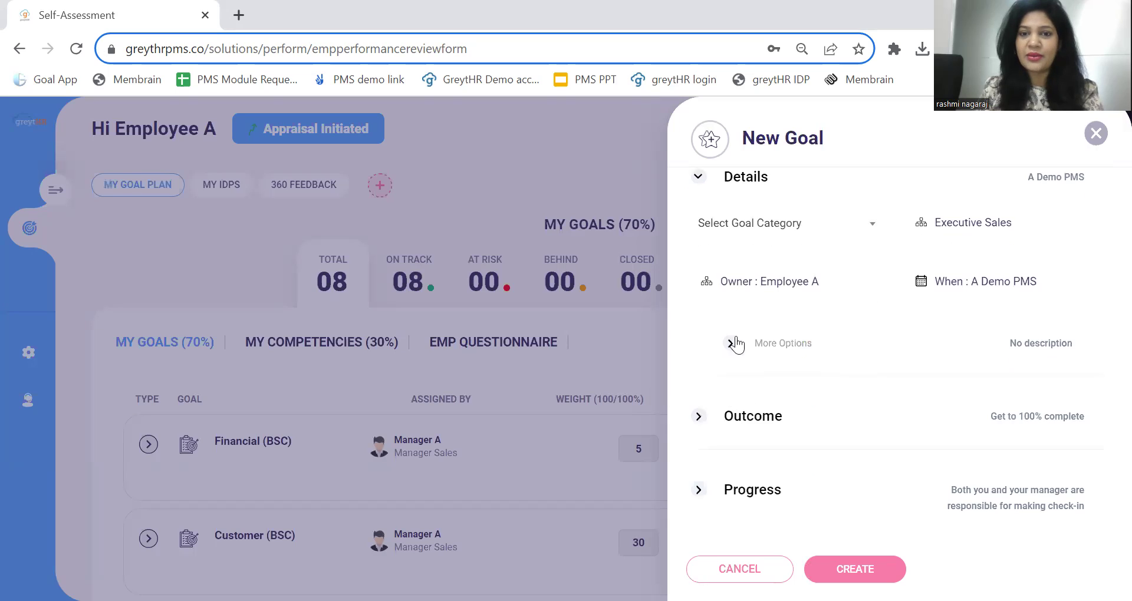
{"action": "scroll", "coordinate": [768, 263], "scroll_direction": "up", "scroll_amount": 2}
Check the goal category list without choosing one, then reveal the empty Description box.
{"action": "left_click", "coordinate": [771, 318]}
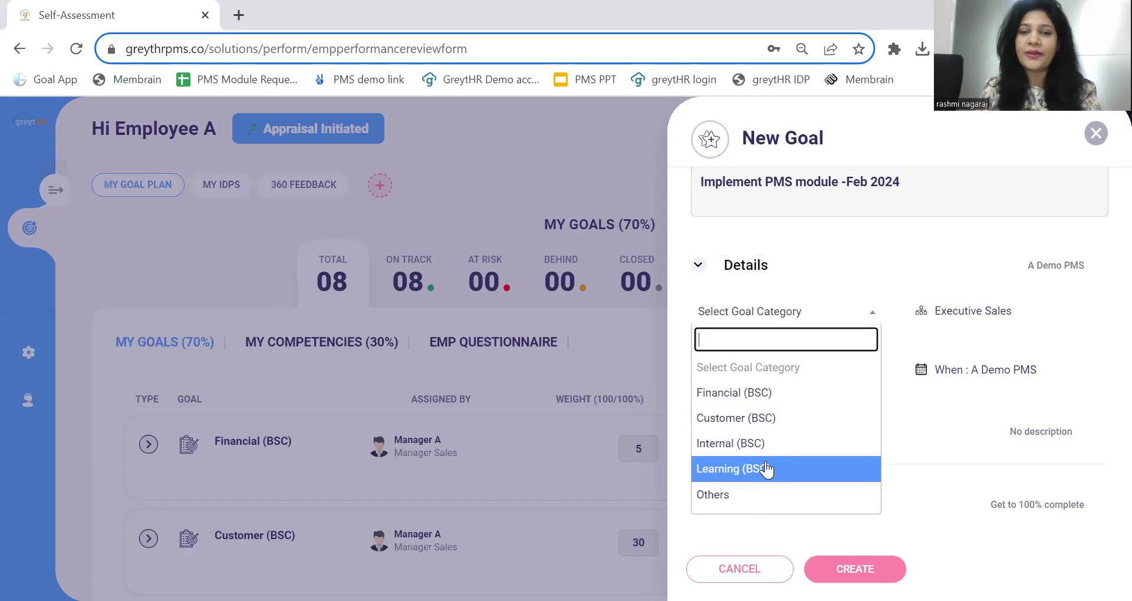
{"action": "scroll", "coordinate": [785, 481], "scroll_direction": "down", "scroll_amount": 2}
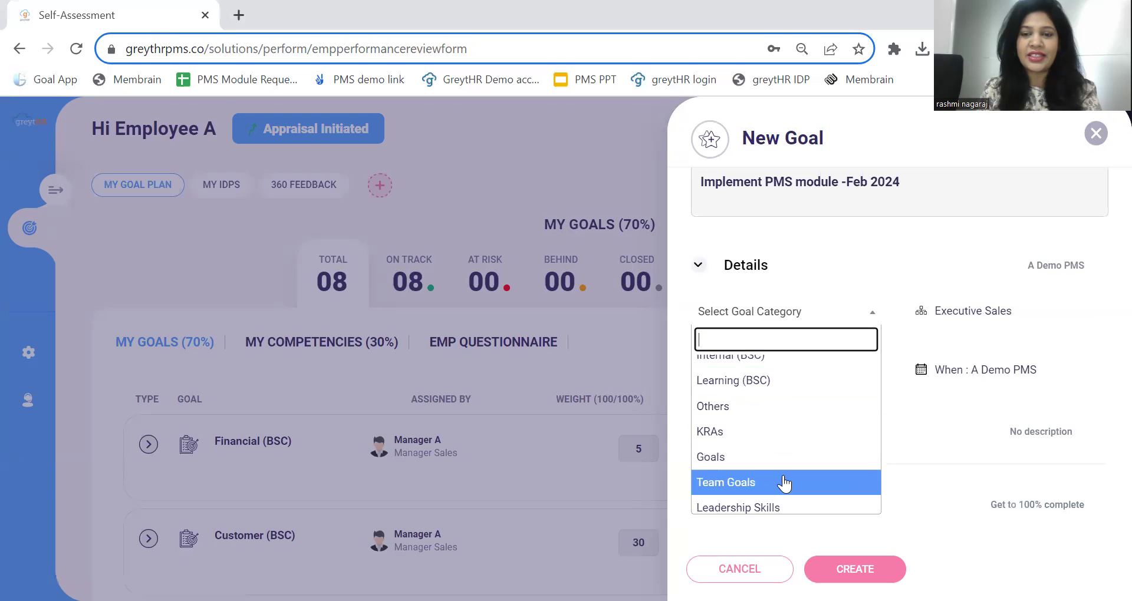
{"action": "left_click", "coordinate": [938, 429]}
{"action": "scroll", "coordinate": [858, 438], "scroll_direction": "down", "scroll_amount": 2}
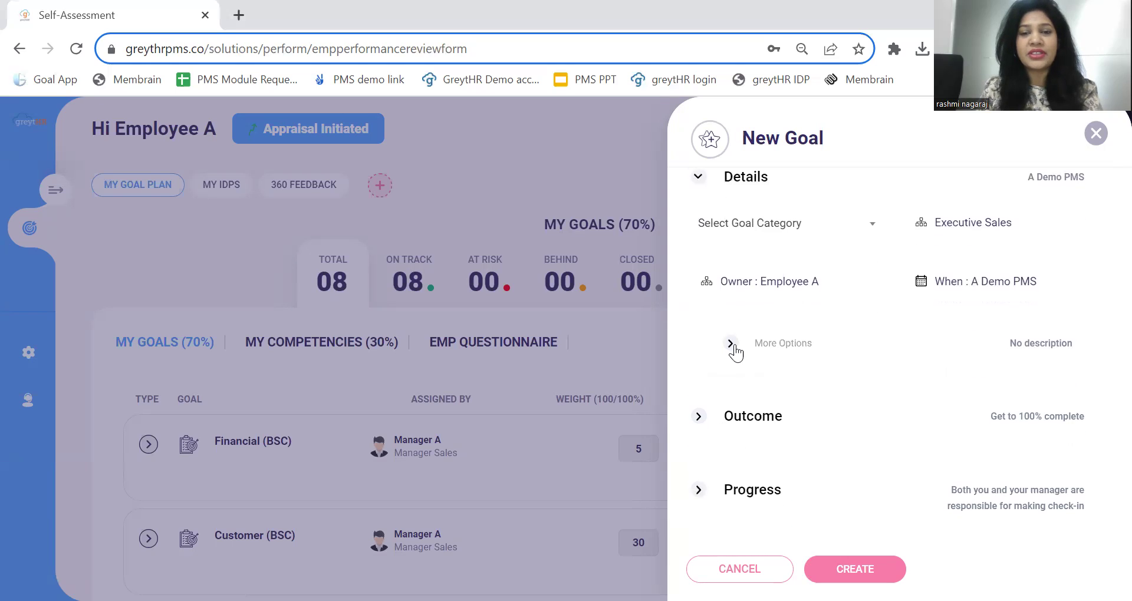
{"action": "left_click", "coordinate": [731, 348]}
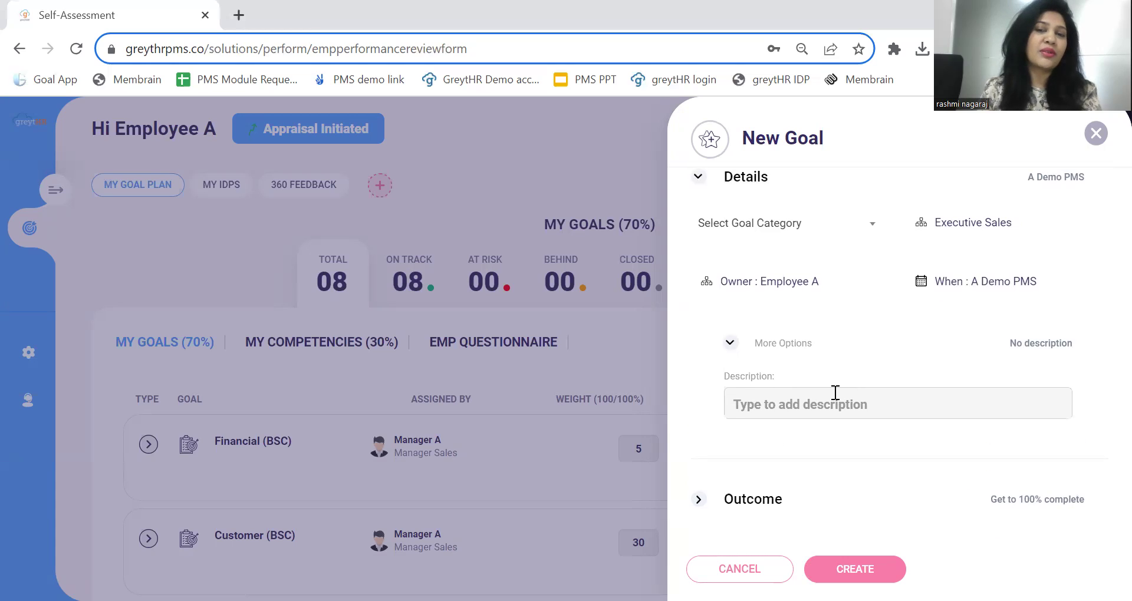
Point out the Outcome section, the goal title and the 'Get to 100% complete' default.
{"action": "scroll", "coordinate": [712, 413], "scroll_direction": "down", "scroll_amount": 2}
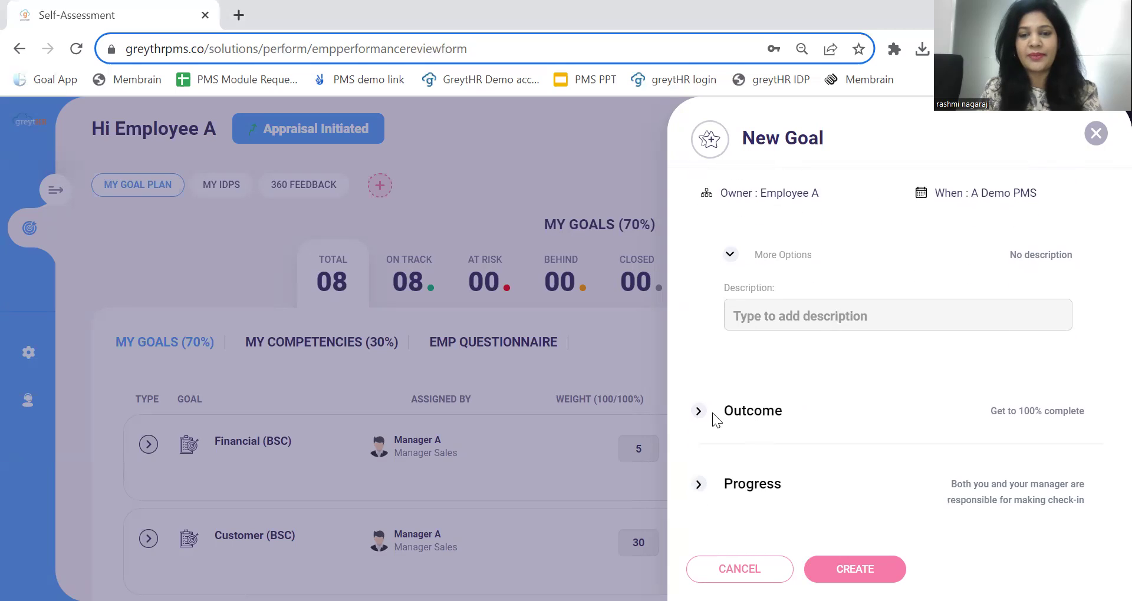
{"action": "double_click", "coordinate": [783, 412]}
{"action": "scroll", "coordinate": [852, 349], "scroll_direction": "up", "scroll_amount": 5}
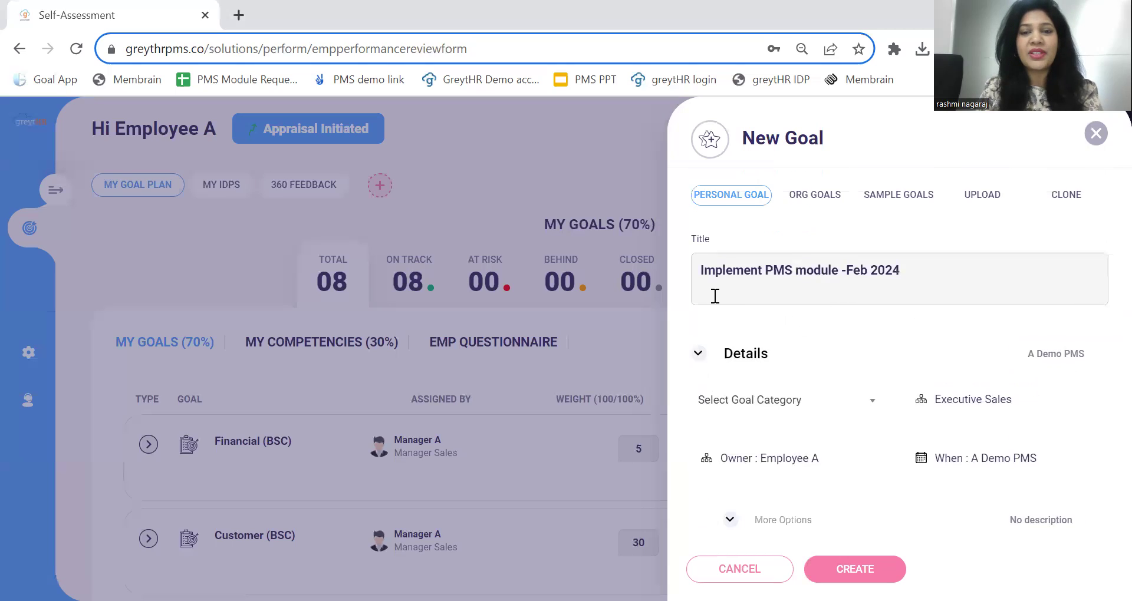
{"action": "left_click_drag", "start_coordinate": [707, 270], "coordinate": [927, 266]}
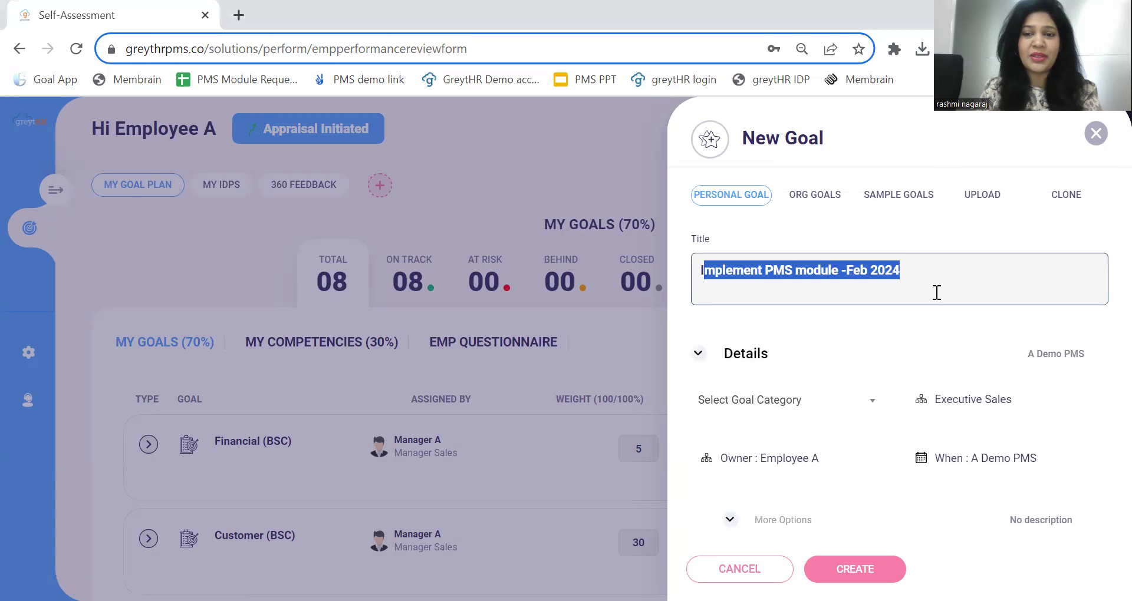
{"action": "left_click", "coordinate": [937, 292]}
{"action": "scroll", "coordinate": [937, 293], "scroll_direction": "down", "scroll_amount": 3}
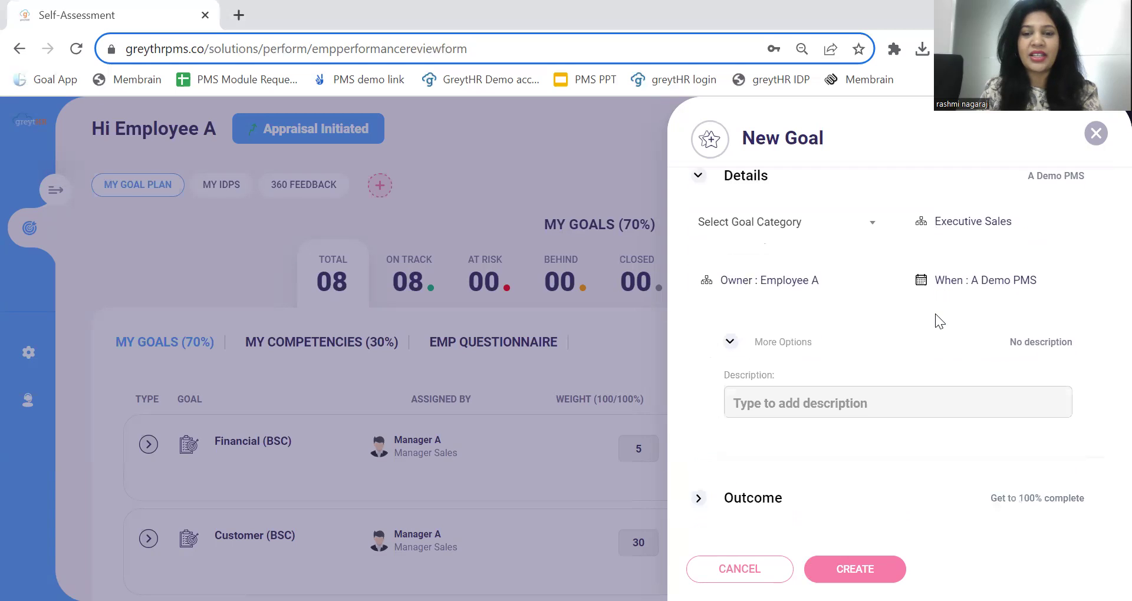
{"action": "scroll", "coordinate": [935, 314], "scroll_direction": "down", "scroll_amount": 3}
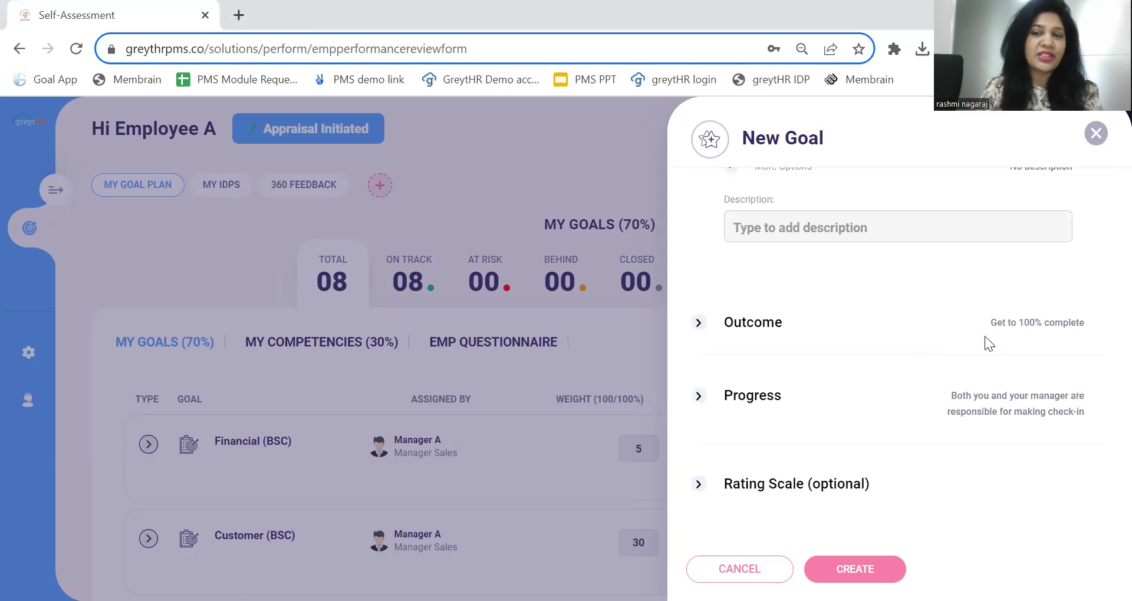
{"action": "left_click_drag", "start_coordinate": [989, 321], "coordinate": [1078, 333]}
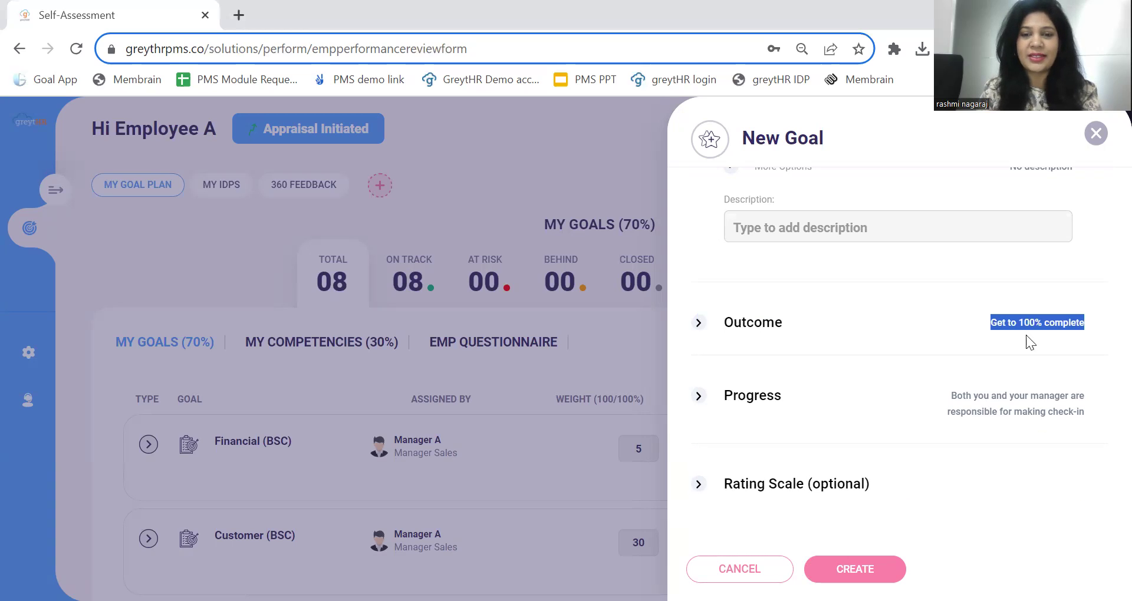
Set the Outcome to a custom Number metric with target 20, leaving the metric name blank.
{"action": "left_click", "coordinate": [699, 323]}
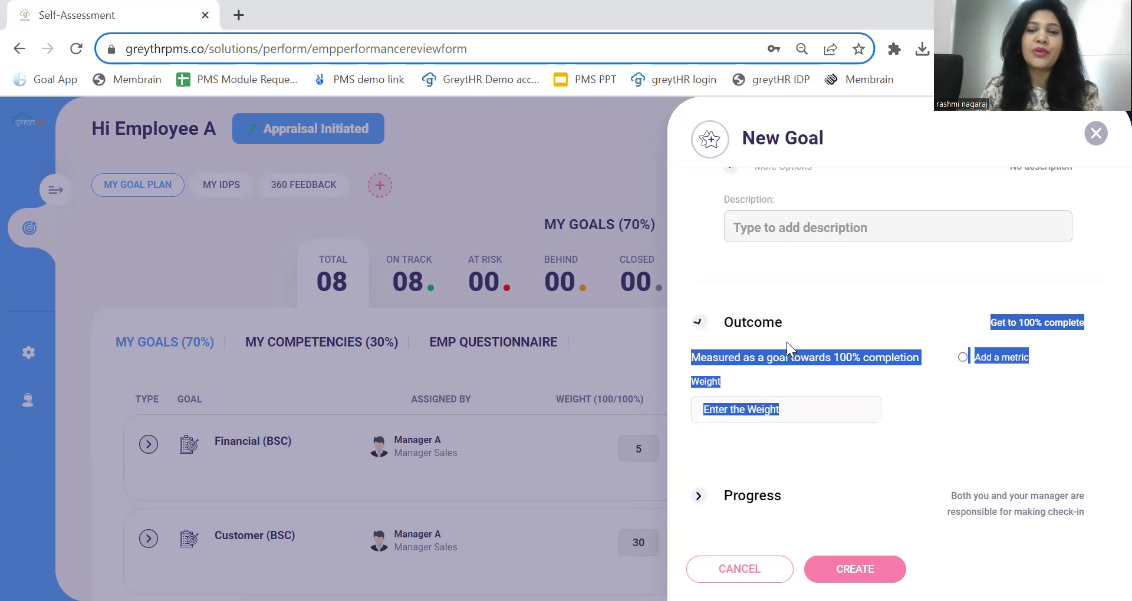
{"action": "scroll", "coordinate": [974, 342], "scroll_direction": "down", "scroll_amount": 2}
{"action": "left_click", "coordinate": [984, 303]}
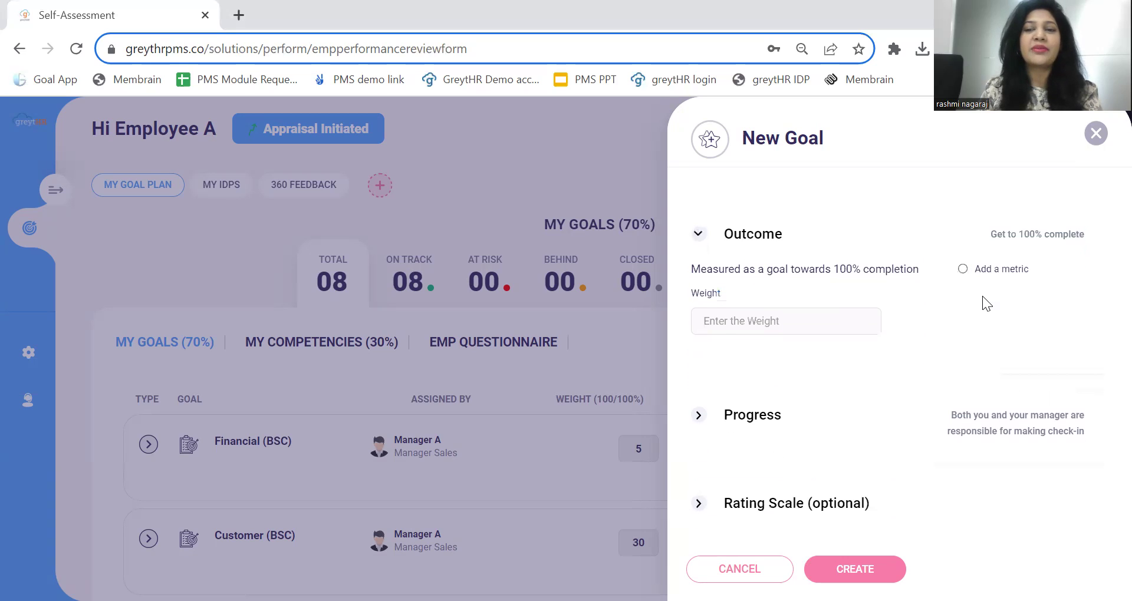
{"action": "left_click", "coordinate": [963, 270]}
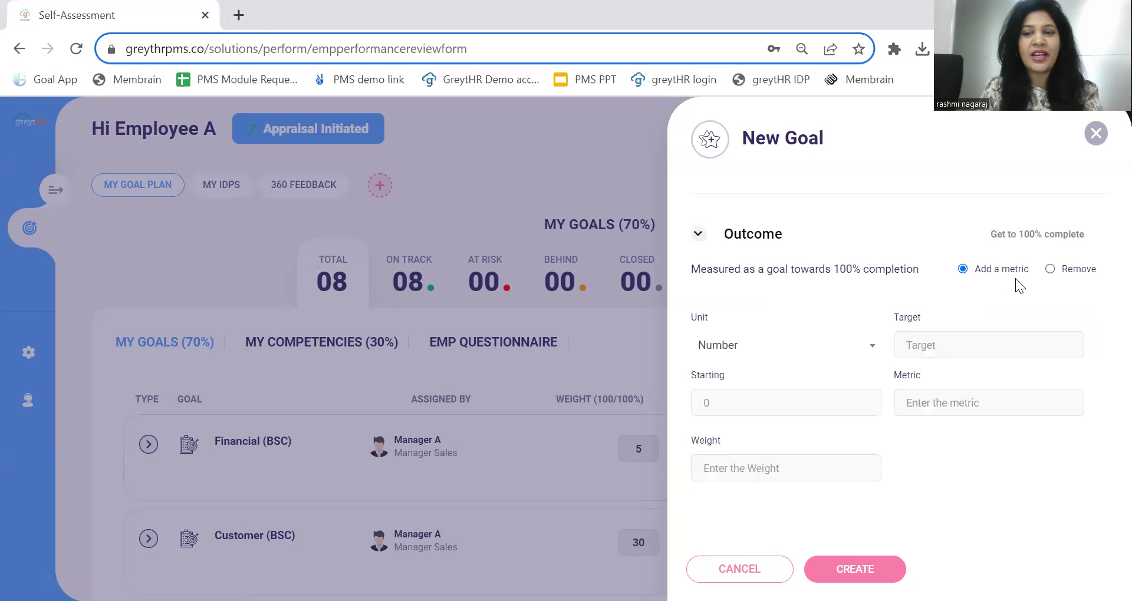
{"action": "left_click", "coordinate": [956, 345]}
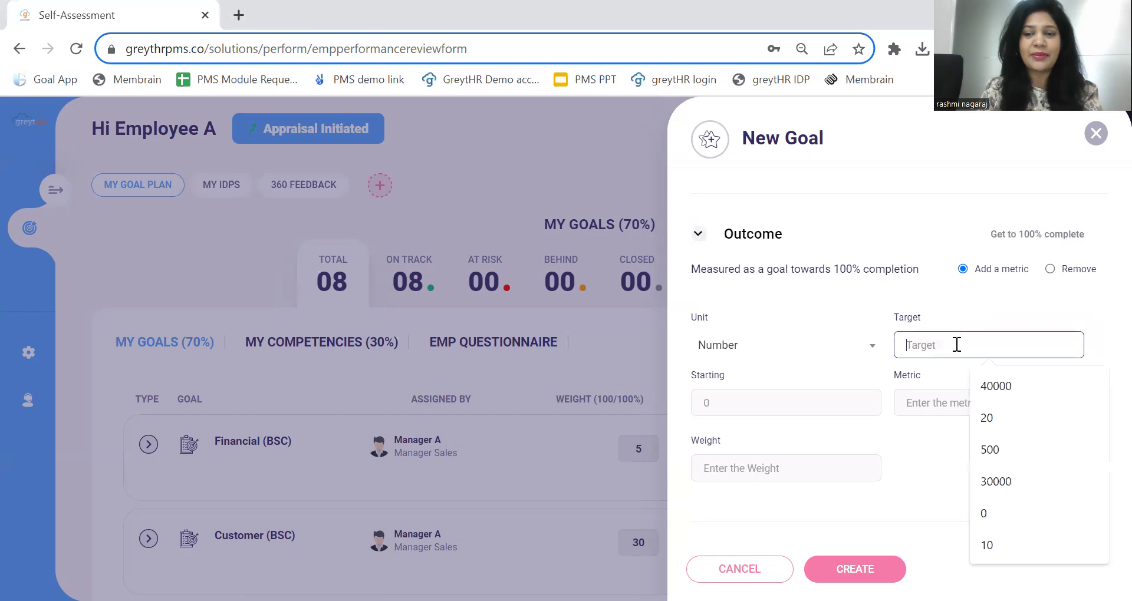
{"action": "left_click", "coordinate": [1018, 408]}
{"action": "left_click", "coordinate": [954, 400]}
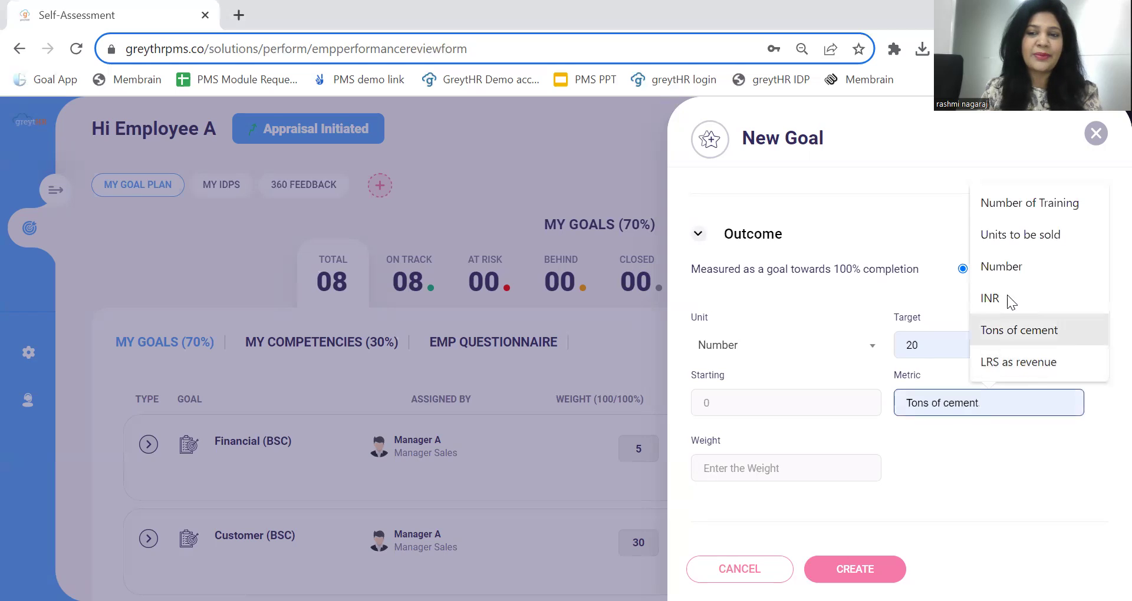
{"action": "left_click", "coordinate": [1028, 207]}
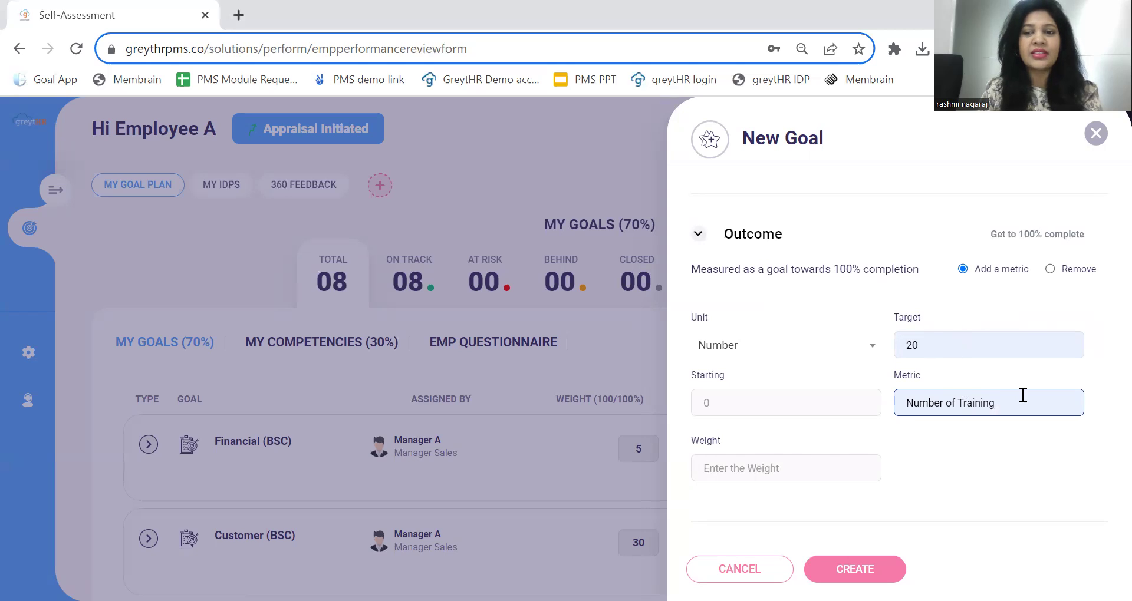
{"action": "left_click_drag", "start_coordinate": [1021, 394], "coordinate": [814, 394]}
{"action": "key", "text": "BackSpace"}
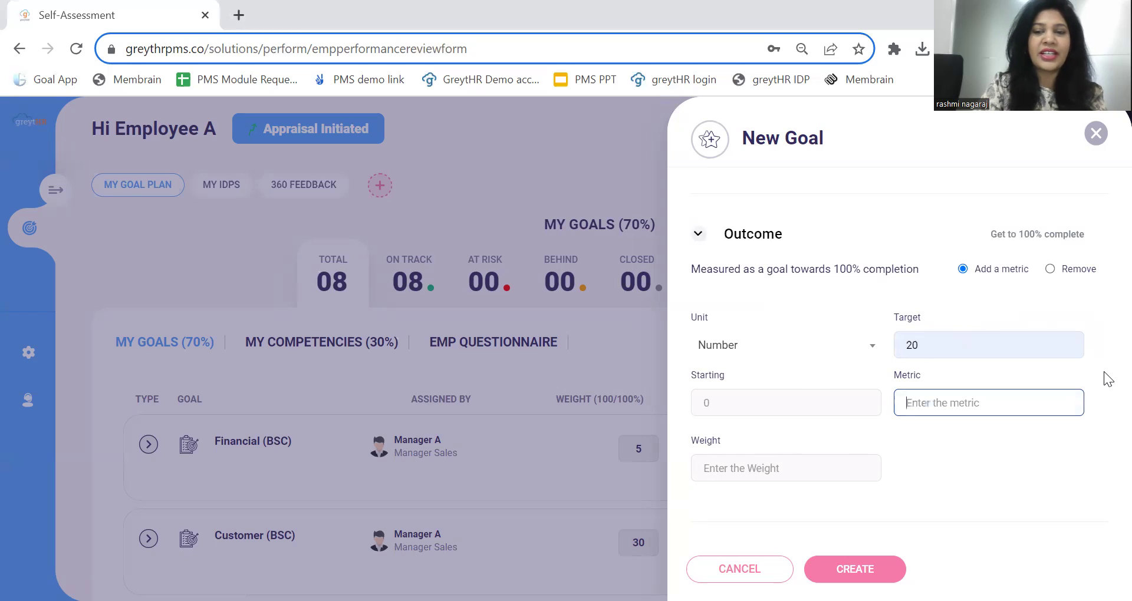
Dismiss the Weight field's value suggestions and return to the top of the form.
{"action": "left_click", "coordinate": [838, 469]}
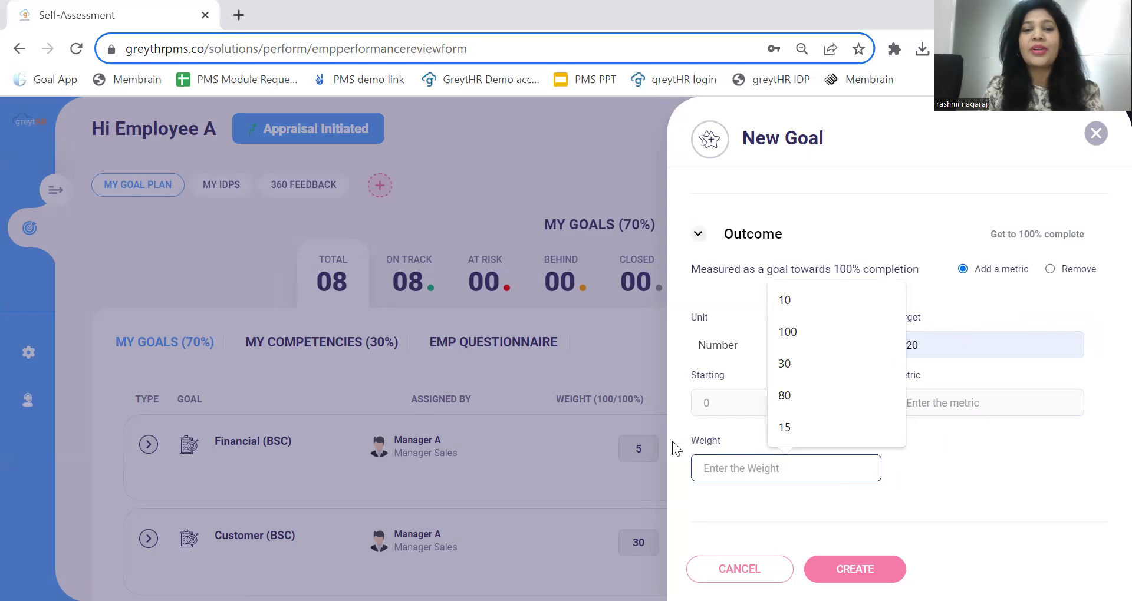
{"action": "scroll", "coordinate": [876, 488], "scroll_direction": "down", "scroll_amount": 2}
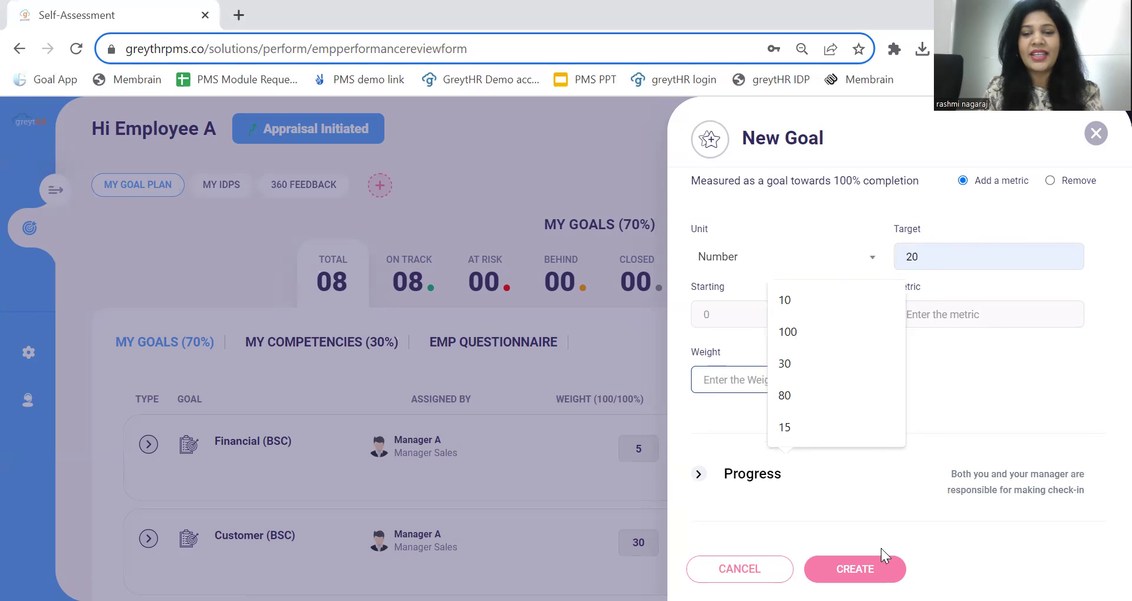
{"action": "left_click", "coordinate": [977, 408]}
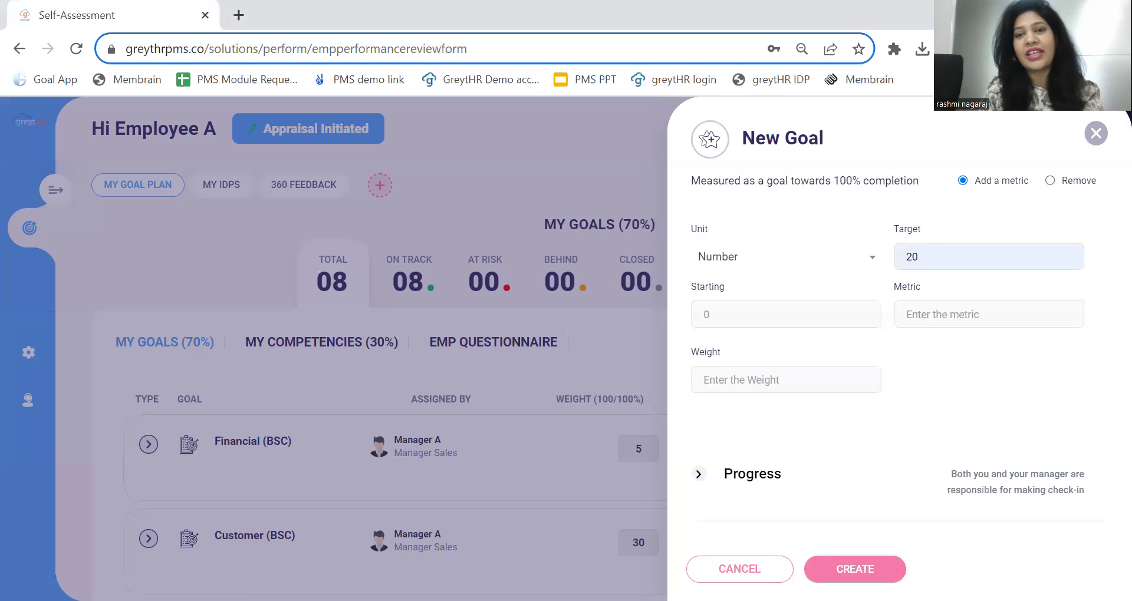
{"action": "scroll", "coordinate": [857, 410], "scroll_direction": "up", "scroll_amount": 6}
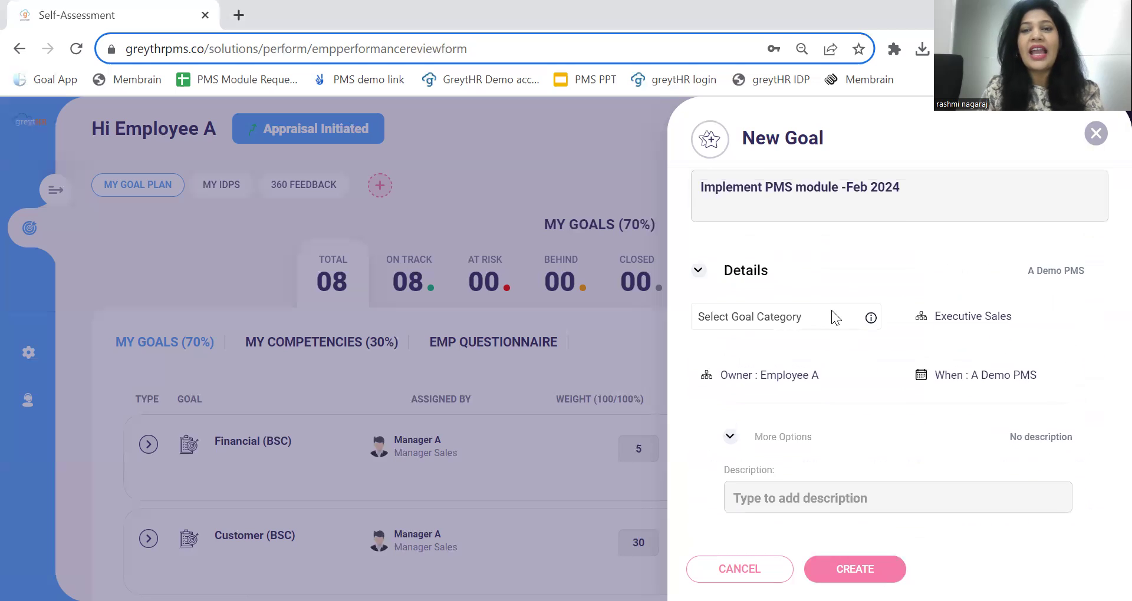
Browse Org Goals, expanding Sales (200) and its kra category to list the goal templates.
{"action": "left_click", "coordinate": [832, 191]}
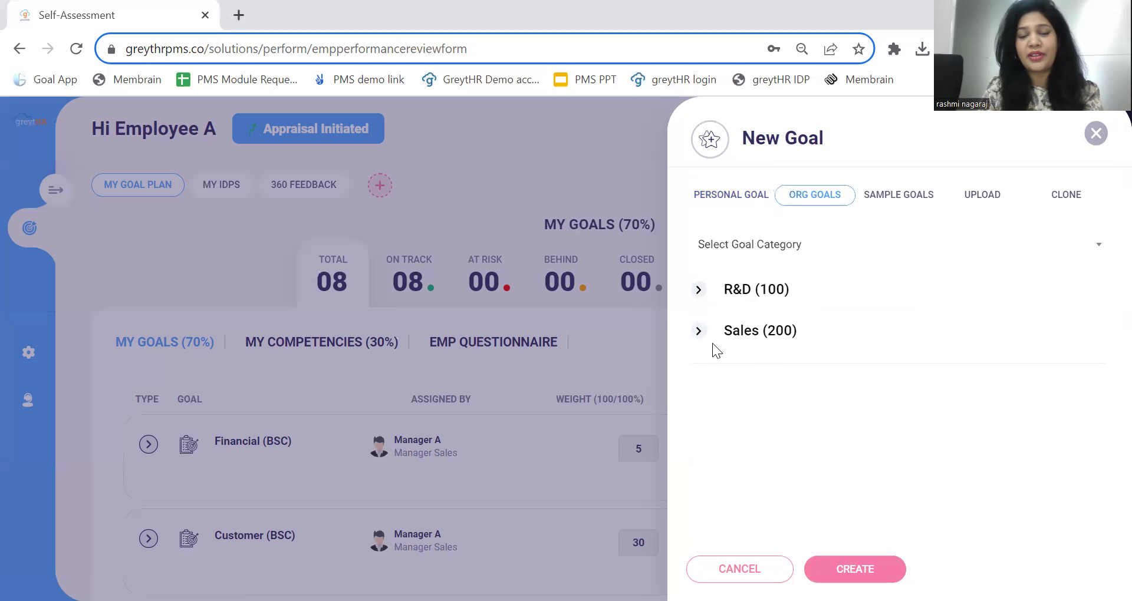
{"action": "left_click", "coordinate": [699, 332]}
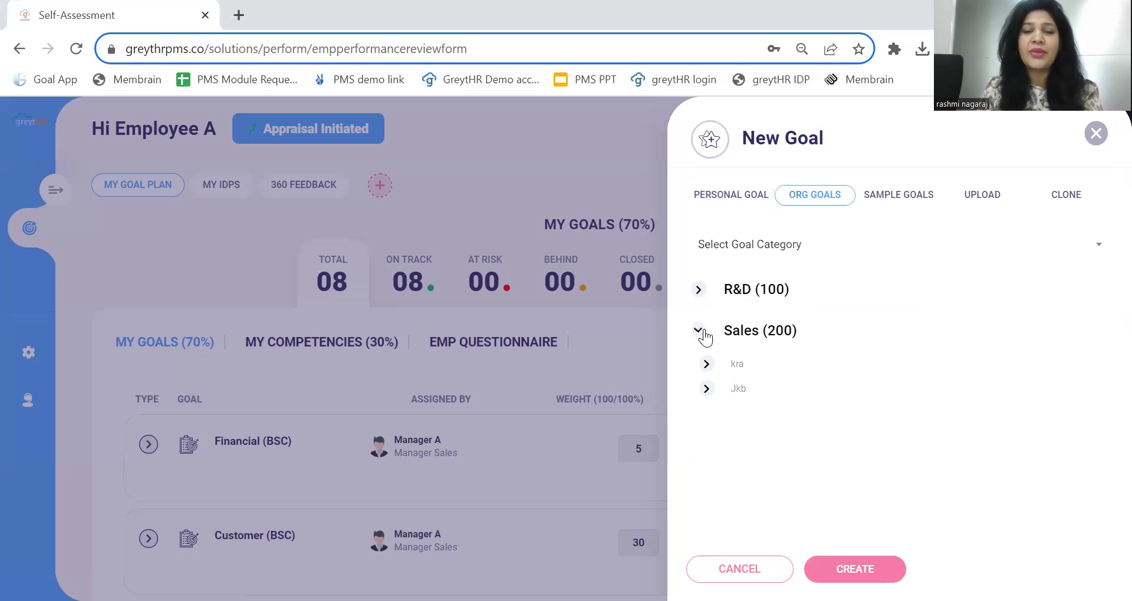
{"action": "left_click", "coordinate": [708, 364]}
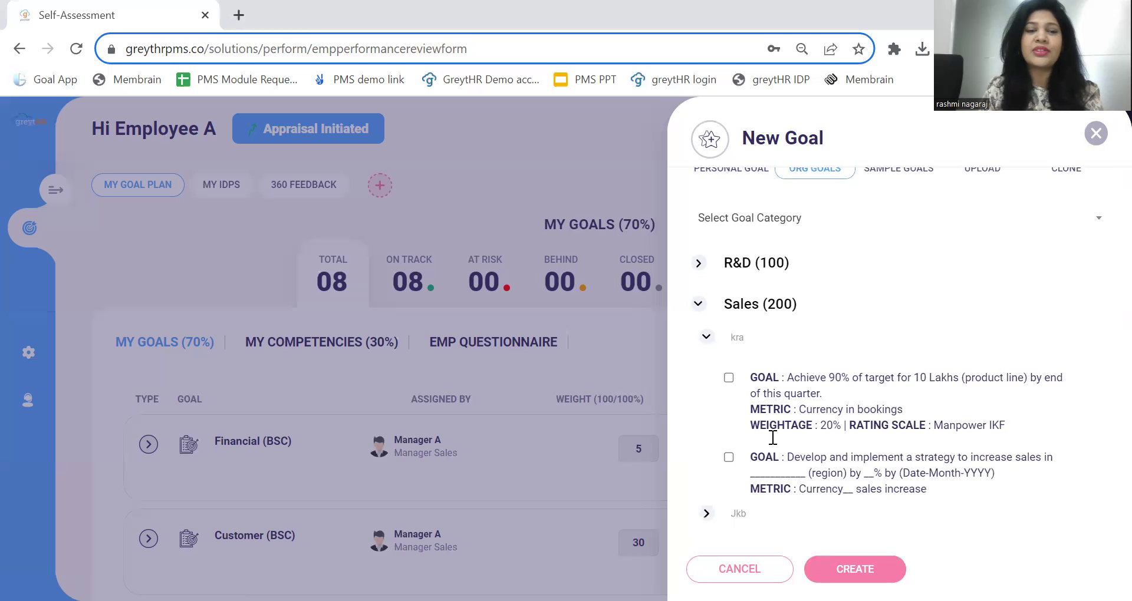
{"action": "scroll", "coordinate": [849, 260], "scroll_direction": "up", "scroll_amount": 1}
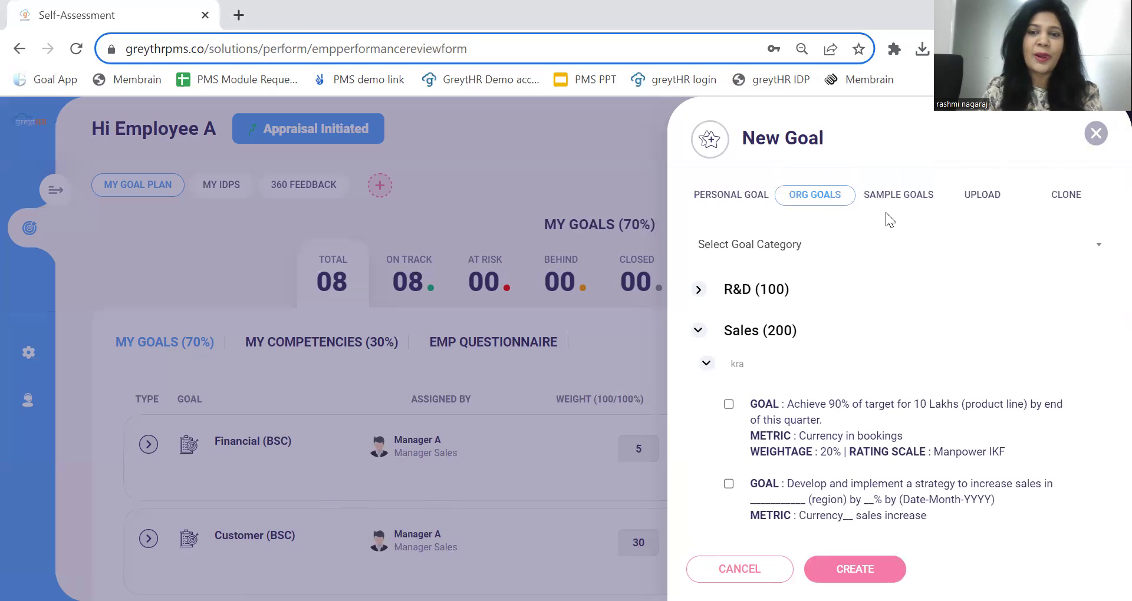
Look through the Sample Goals, Upload and Clone options, ending on cloning from A Demo PMS.
{"action": "left_click", "coordinate": [910, 195]}
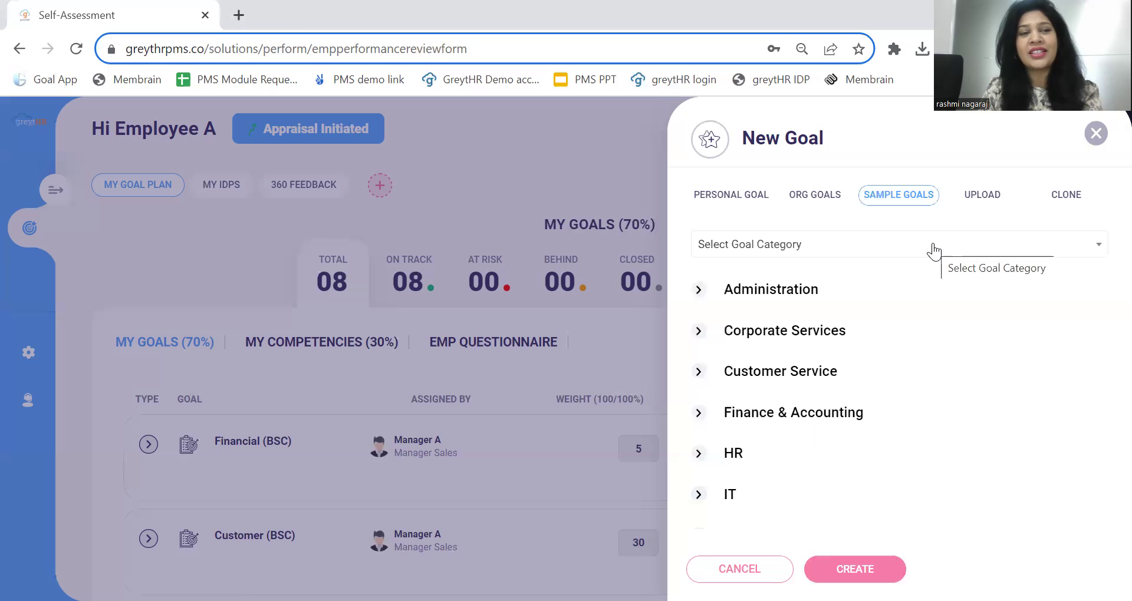
{"action": "left_click", "coordinate": [979, 201]}
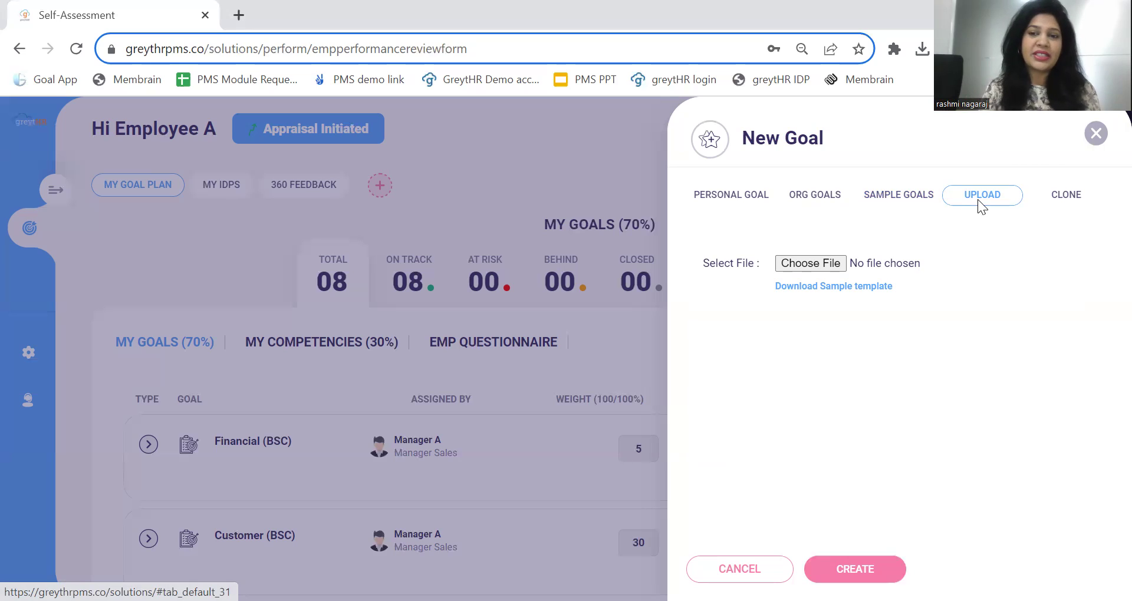
{"action": "left_click", "coordinate": [1076, 196]}
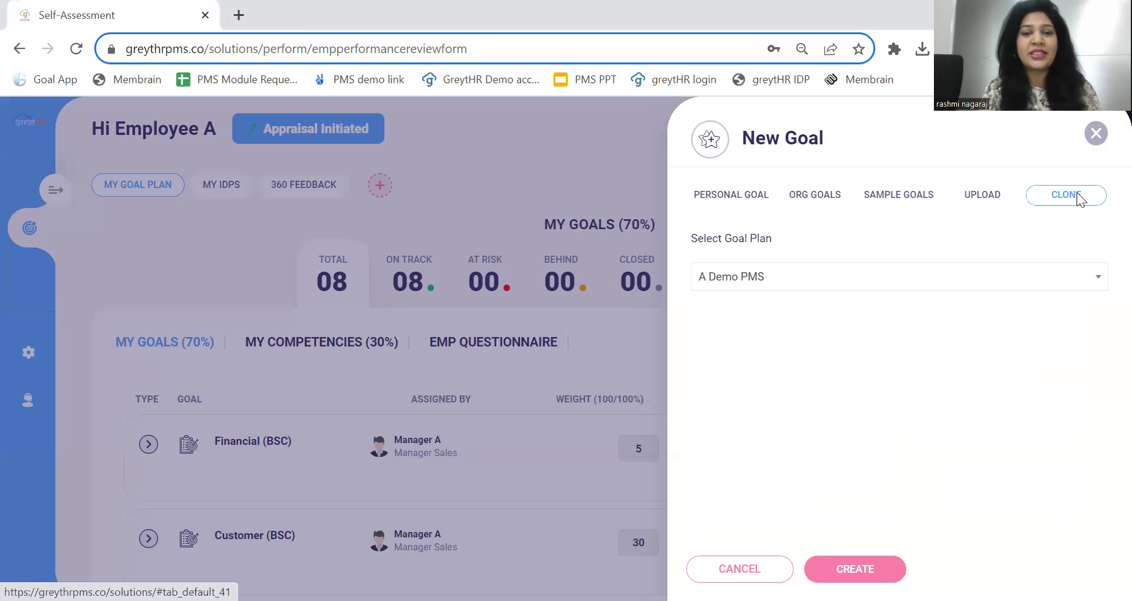
Discard the new goal and highlight the Financial (BSC), Customer (BSC) and KRAs goal titles.
{"action": "left_click", "coordinate": [1095, 134]}
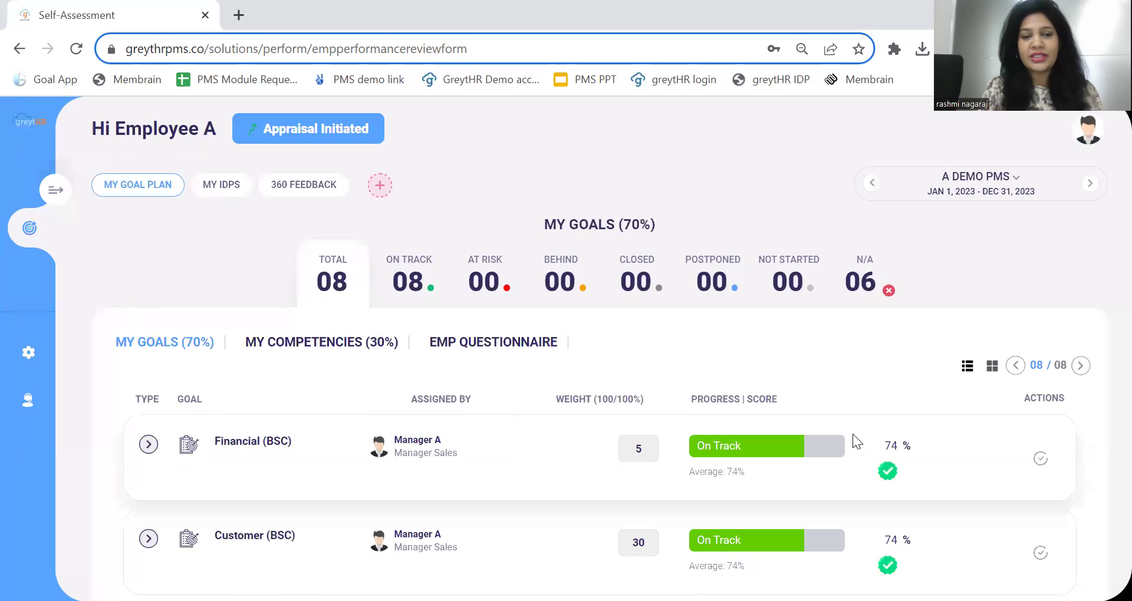
{"action": "scroll", "coordinate": [606, 410], "scroll_direction": "down", "scroll_amount": 3}
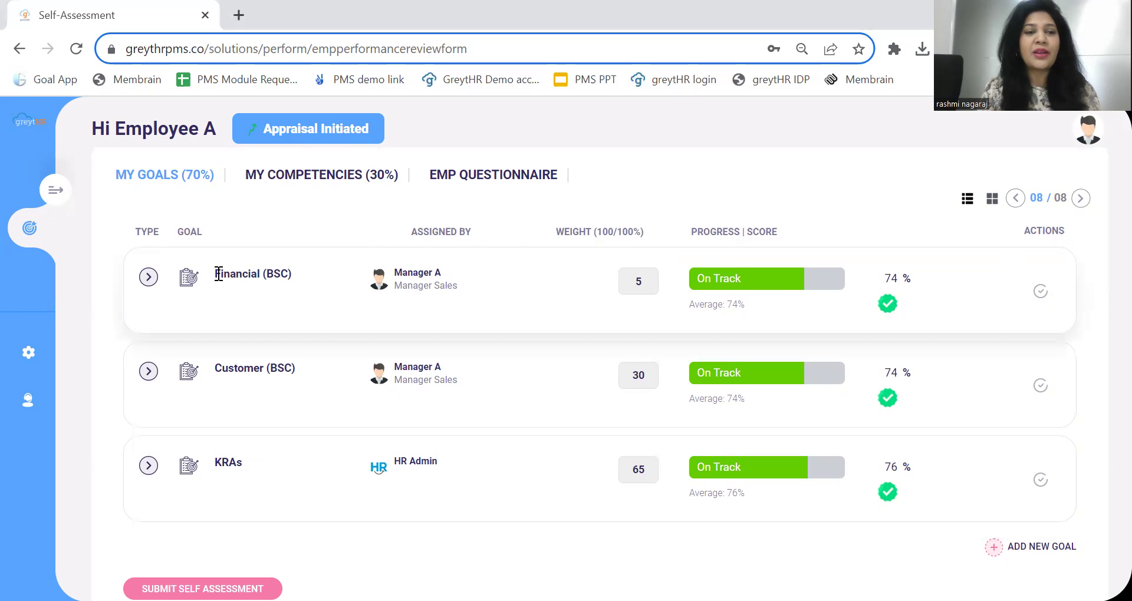
{"action": "left_click_drag", "start_coordinate": [215, 274], "coordinate": [309, 266]}
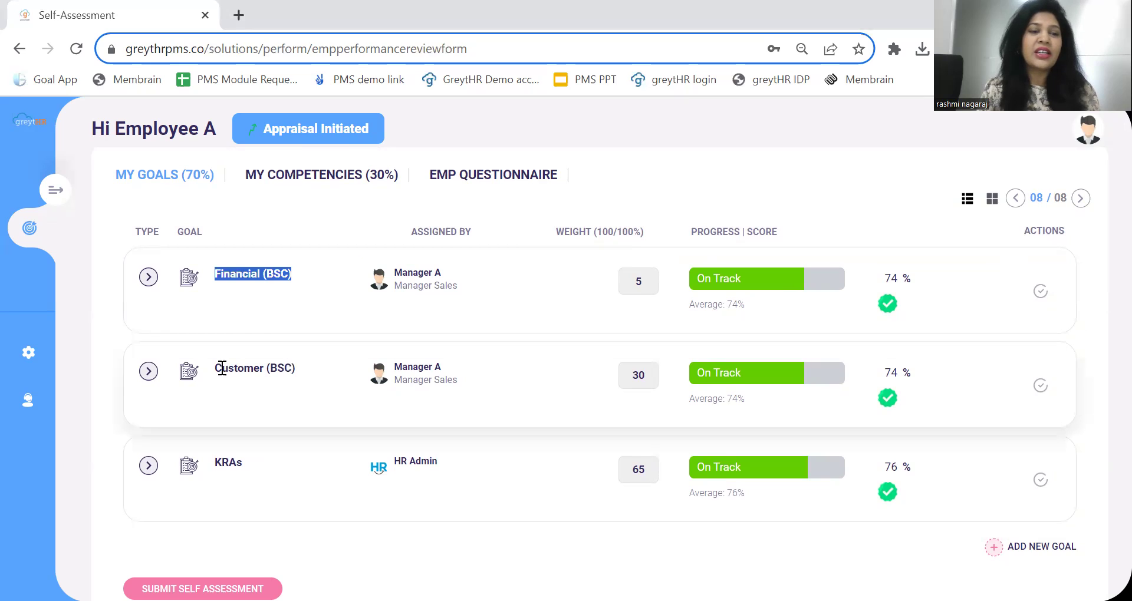
{"action": "left_click_drag", "start_coordinate": [222, 369], "coordinate": [331, 368]}
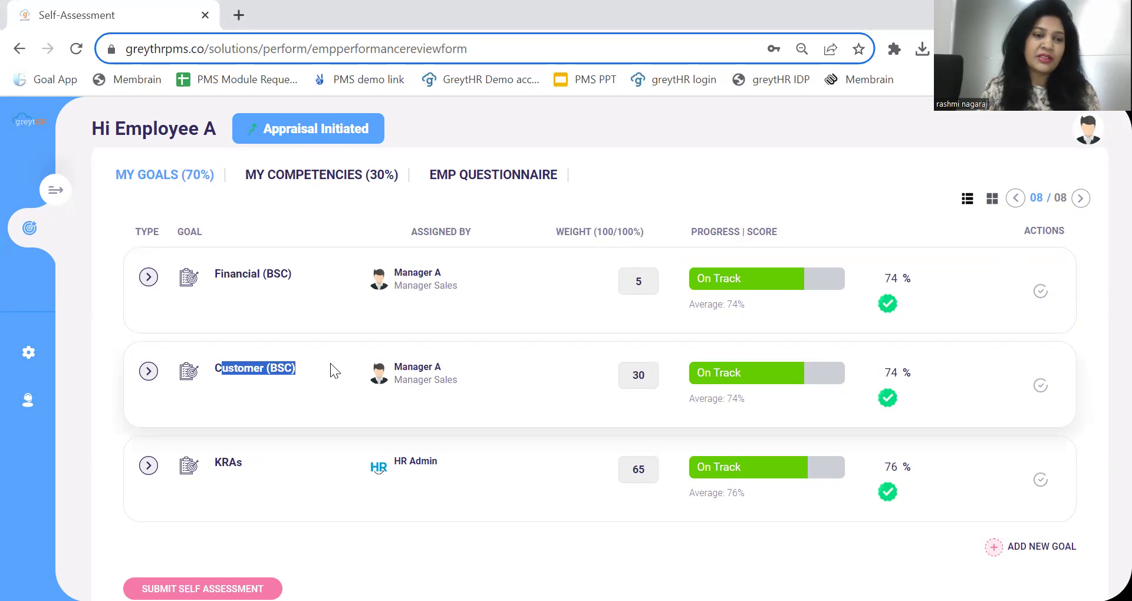
{"action": "left_click_drag", "start_coordinate": [221, 463], "coordinate": [278, 463]}
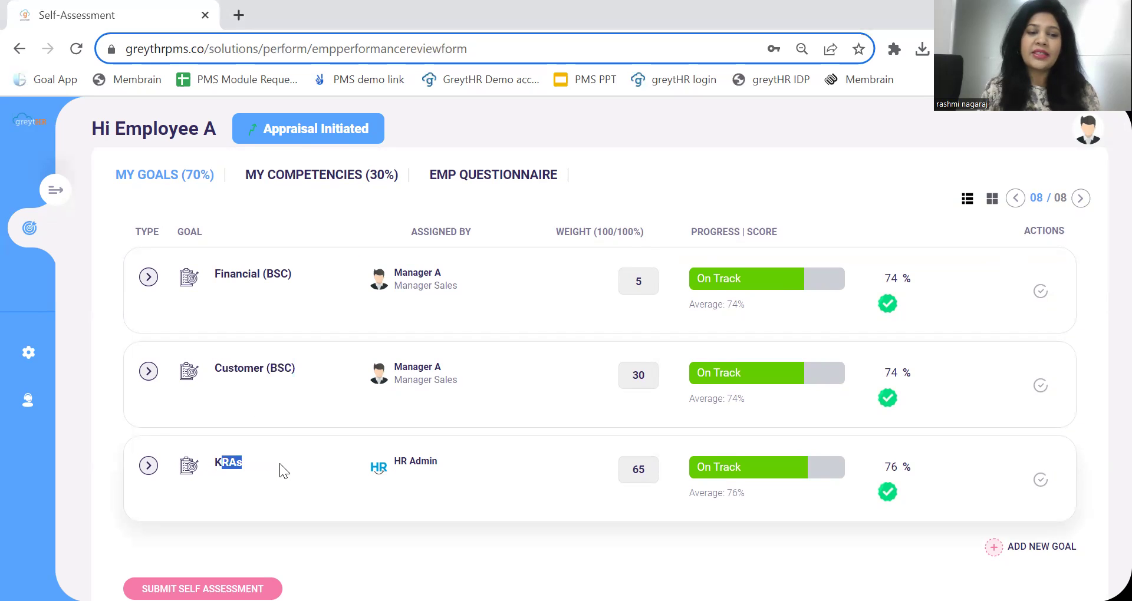
{"action": "left_click", "coordinate": [269, 461]}
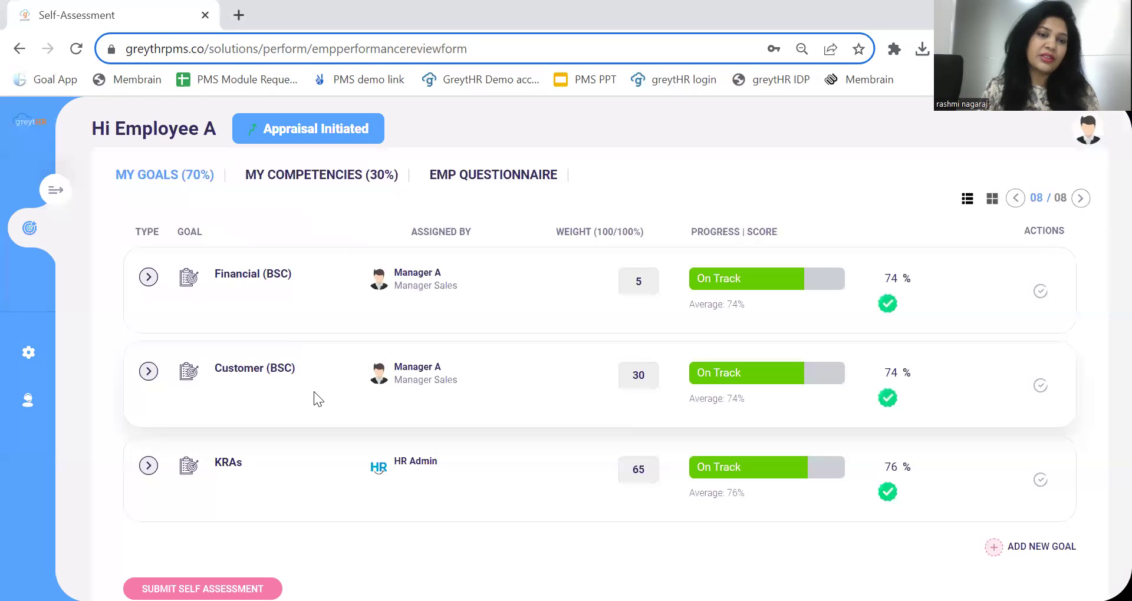
{"action": "scroll", "coordinate": [319, 385], "scroll_direction": "down", "scroll_amount": 2}
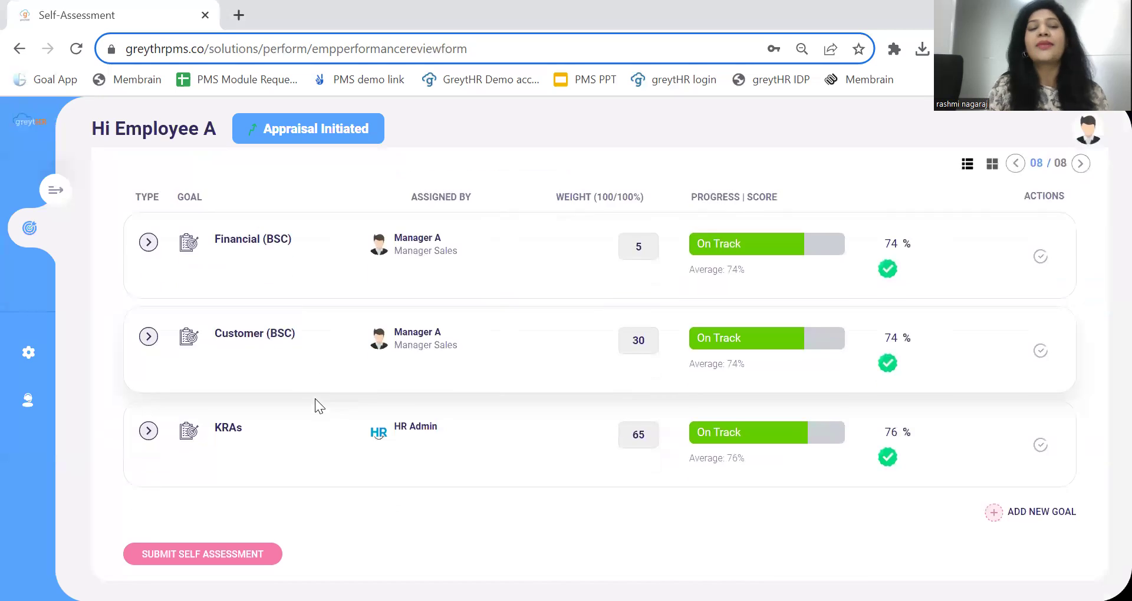
Expand KRAs, point out Number of sales- edit and its description, and open its weight and actions.
{"action": "left_click", "coordinate": [148, 378]}
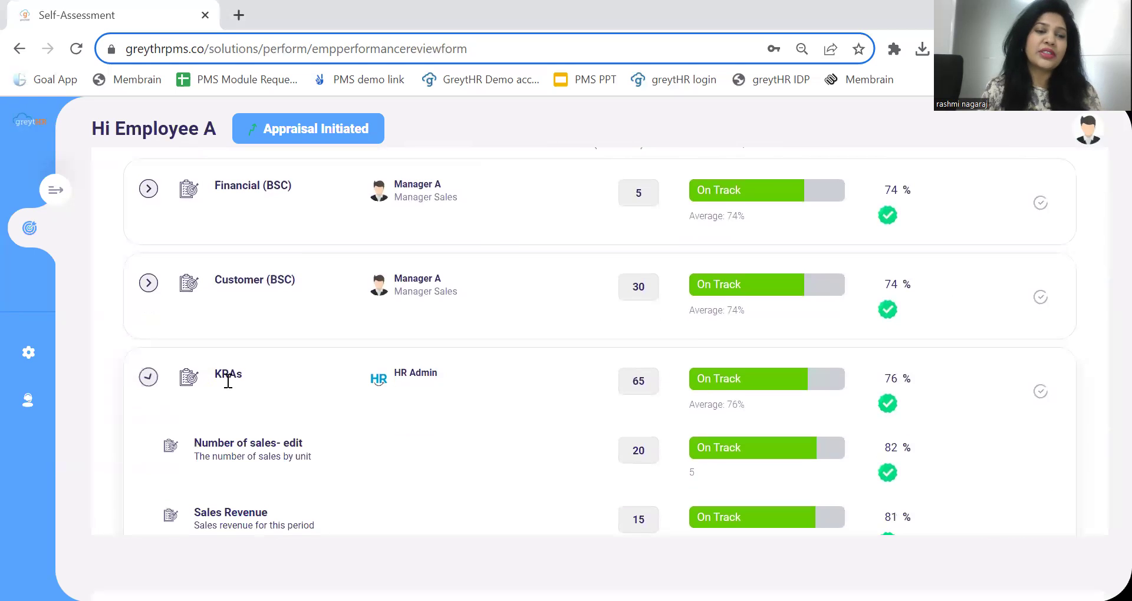
{"action": "left_click", "coordinate": [277, 377]}
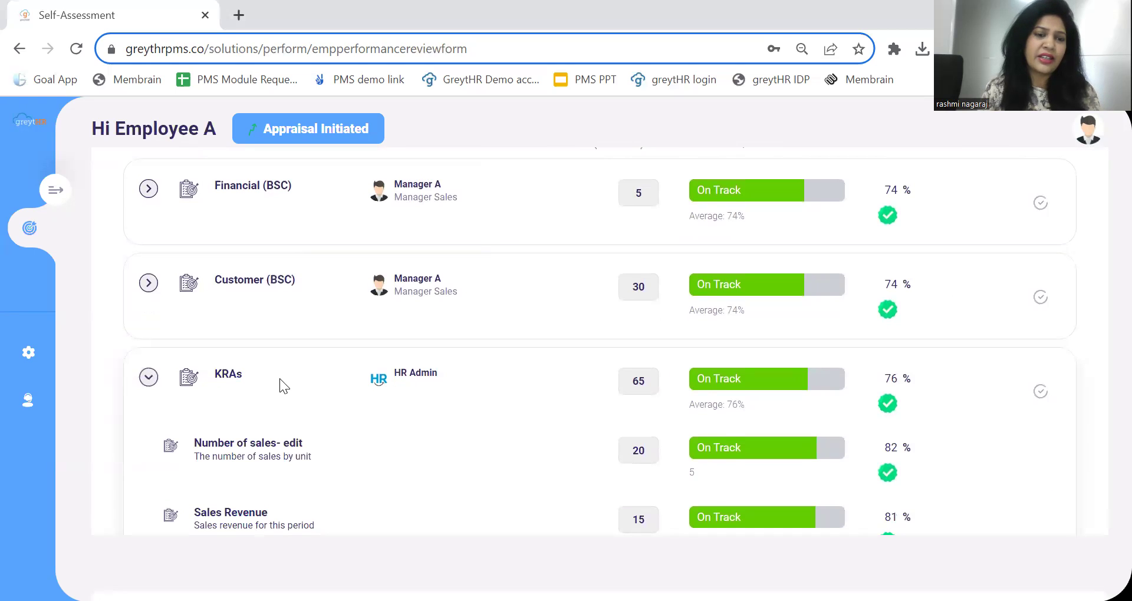
{"action": "scroll", "coordinate": [281, 380], "scroll_direction": "down", "scroll_amount": 3}
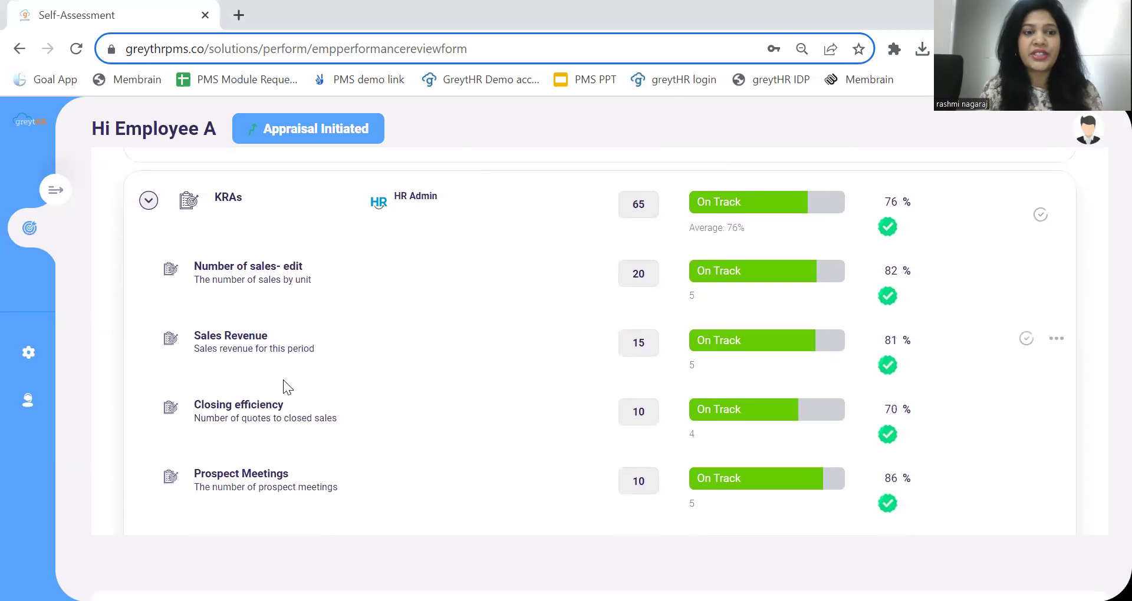
{"action": "left_click_drag", "start_coordinate": [196, 261], "coordinate": [306, 266]}
{"action": "left_click_drag", "start_coordinate": [201, 284], "coordinate": [249, 285]}
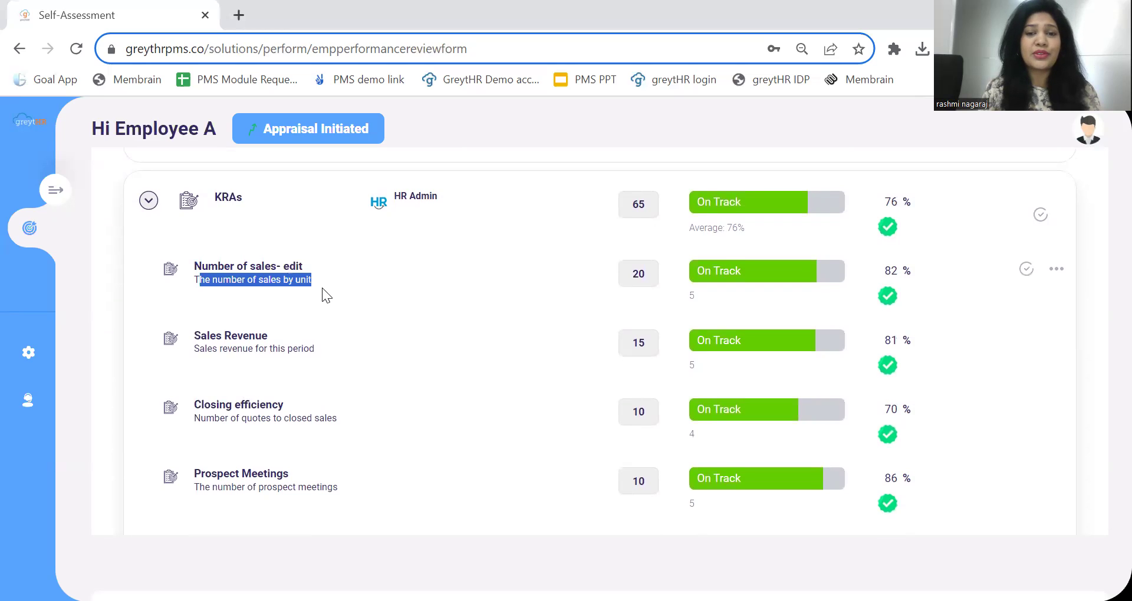
{"action": "double_click", "coordinate": [643, 272]}
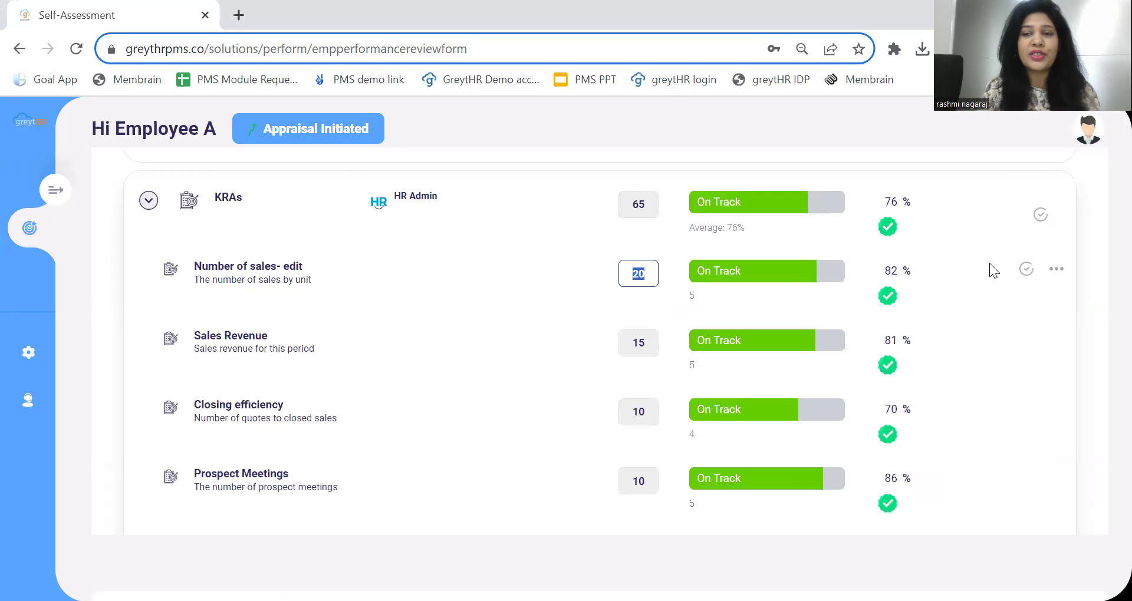
{"action": "left_click", "coordinate": [1053, 269]}
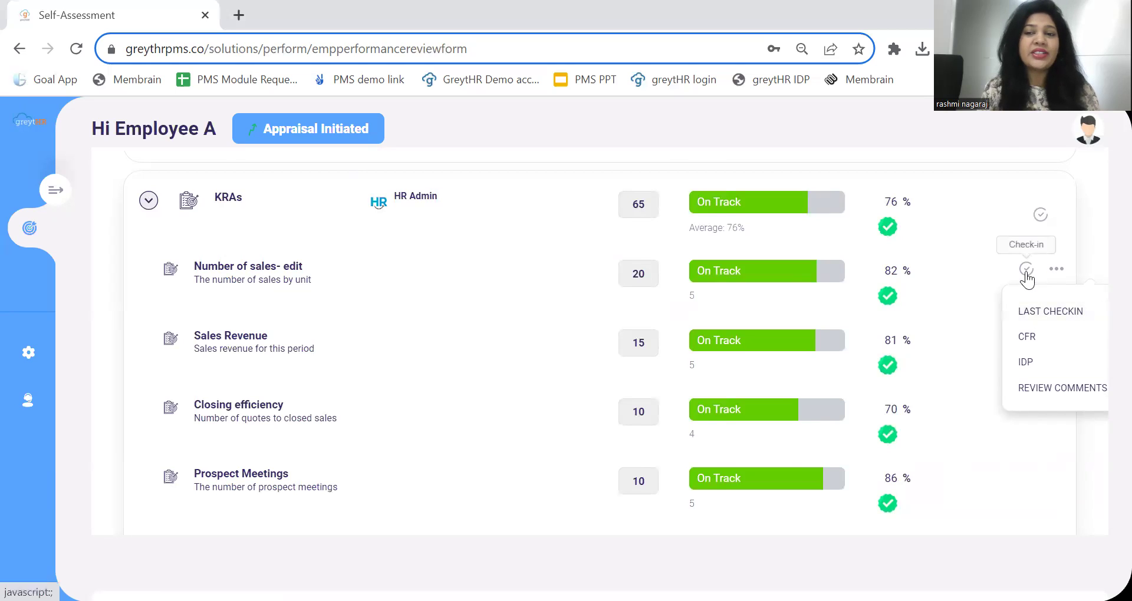
Save a Number of sales- edit check-in with 50 units, then cancel at Closing efficiency.
{"action": "left_click", "coordinate": [1026, 269]}
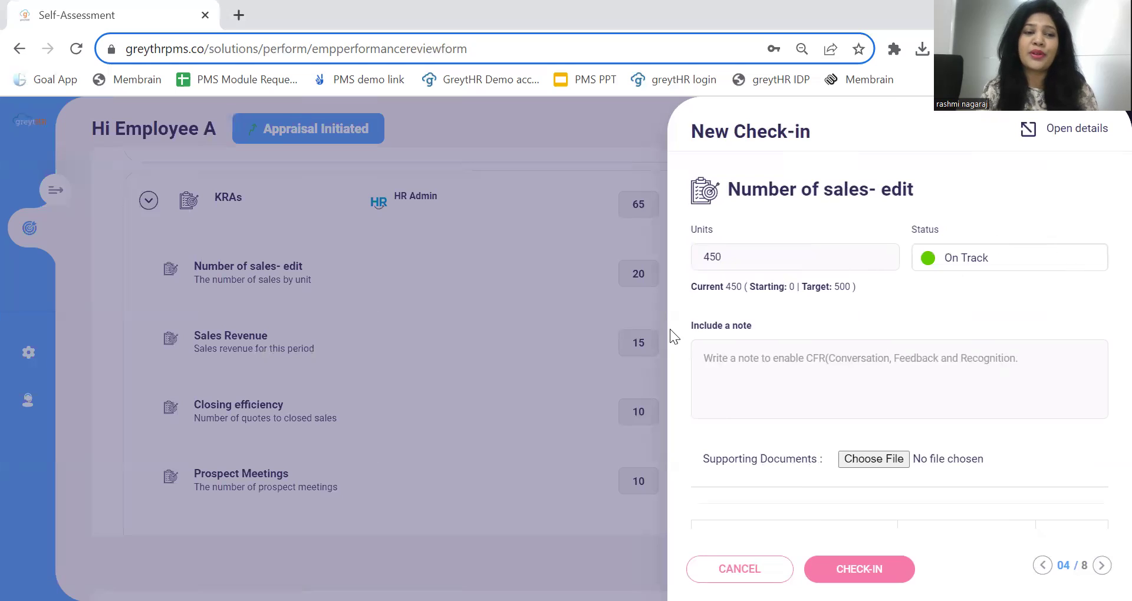
{"action": "double_click", "coordinate": [738, 256]}
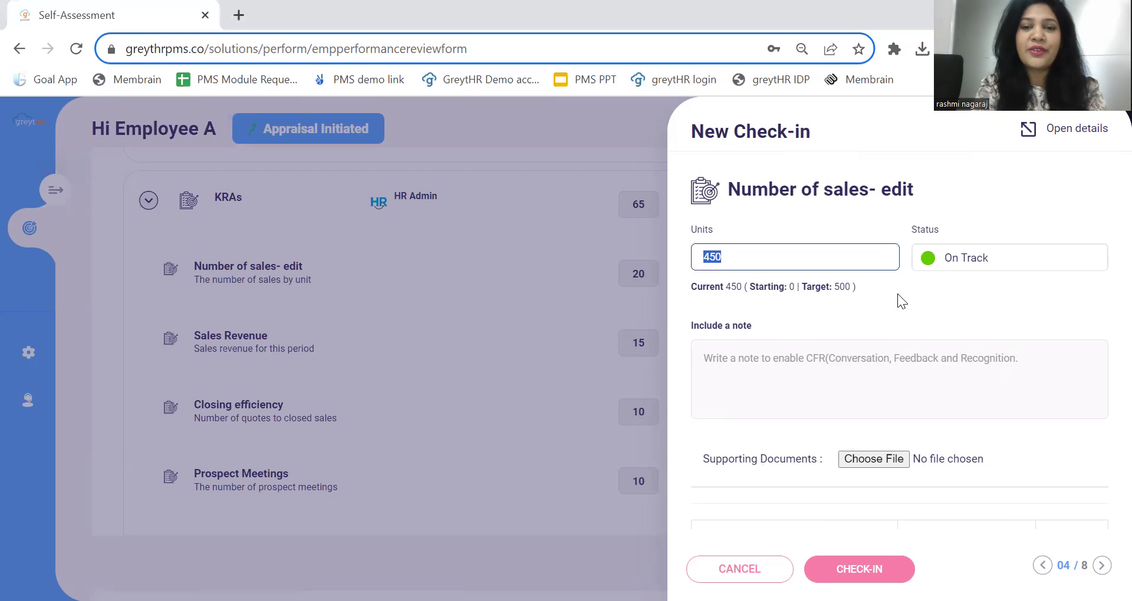
{"action": "type", "text": "50"}
{"action": "left_click", "coordinate": [880, 294]}
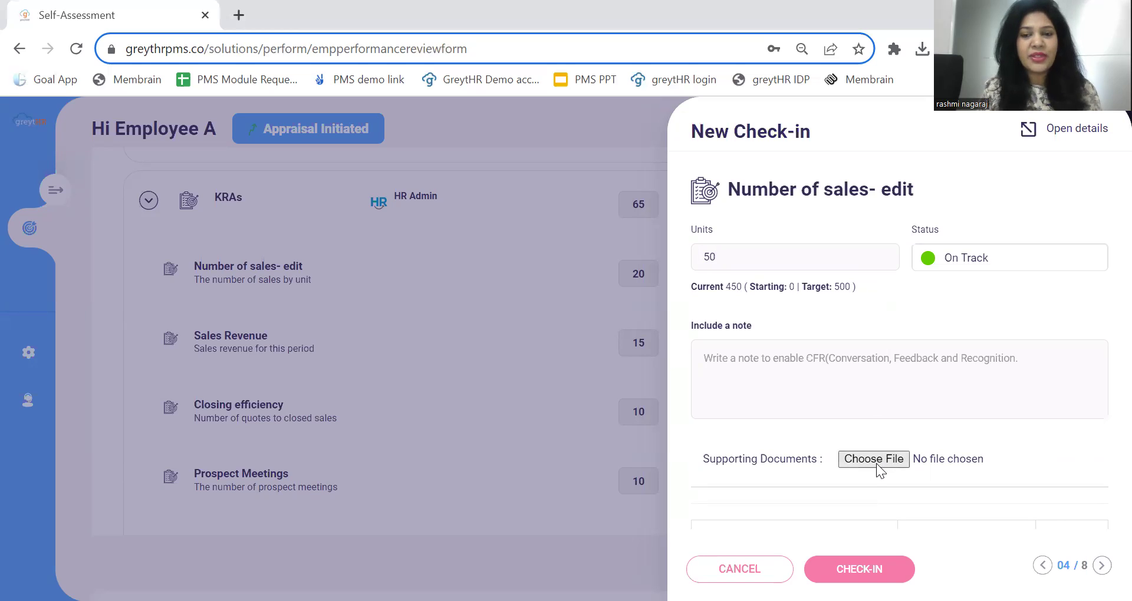
{"action": "left_click", "coordinate": [812, 398]}
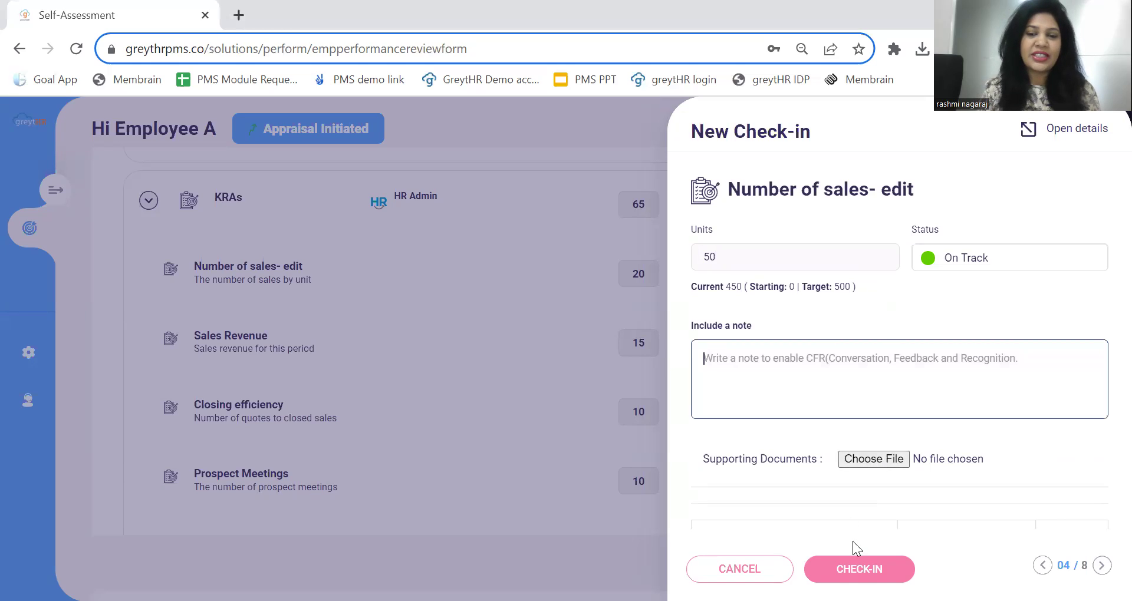
{"action": "left_click", "coordinate": [854, 571]}
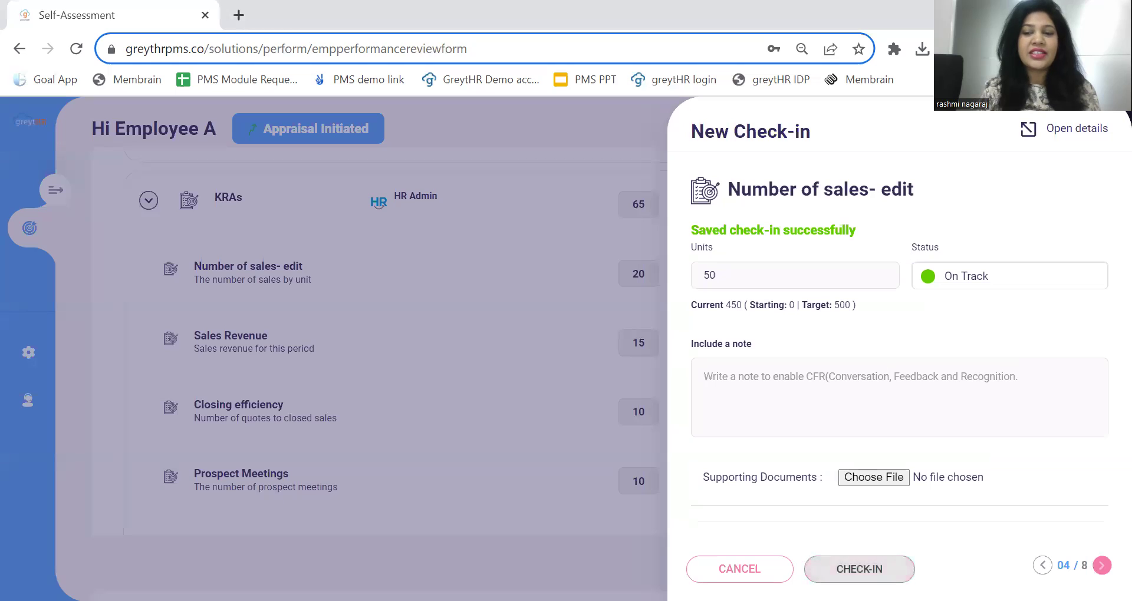
{"action": "left_click", "coordinate": [1101, 566]}
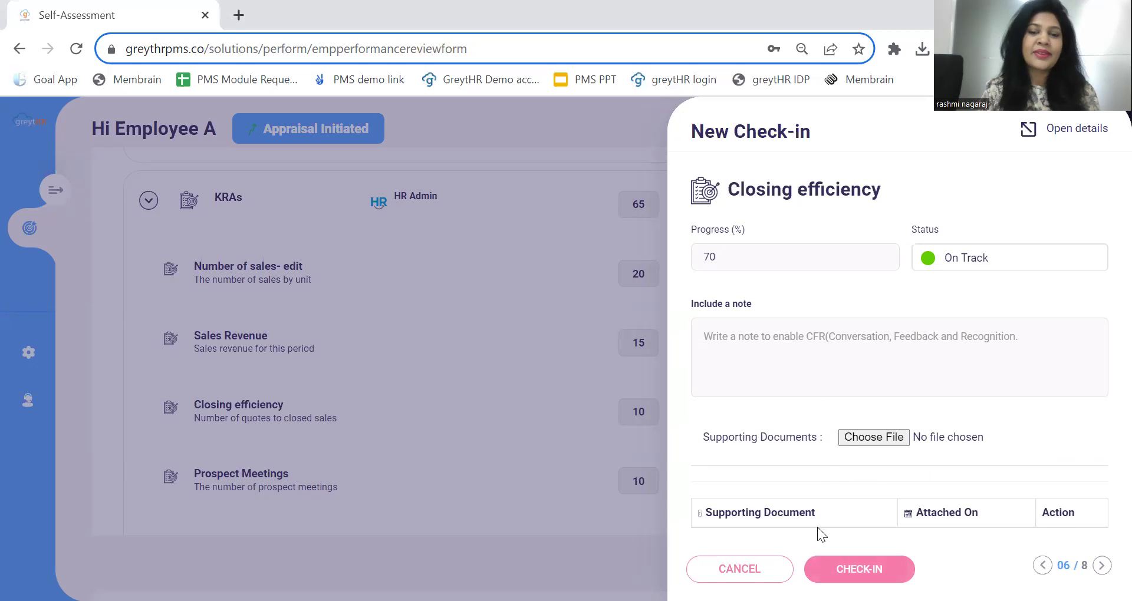
{"action": "left_click", "coordinate": [750, 570]}
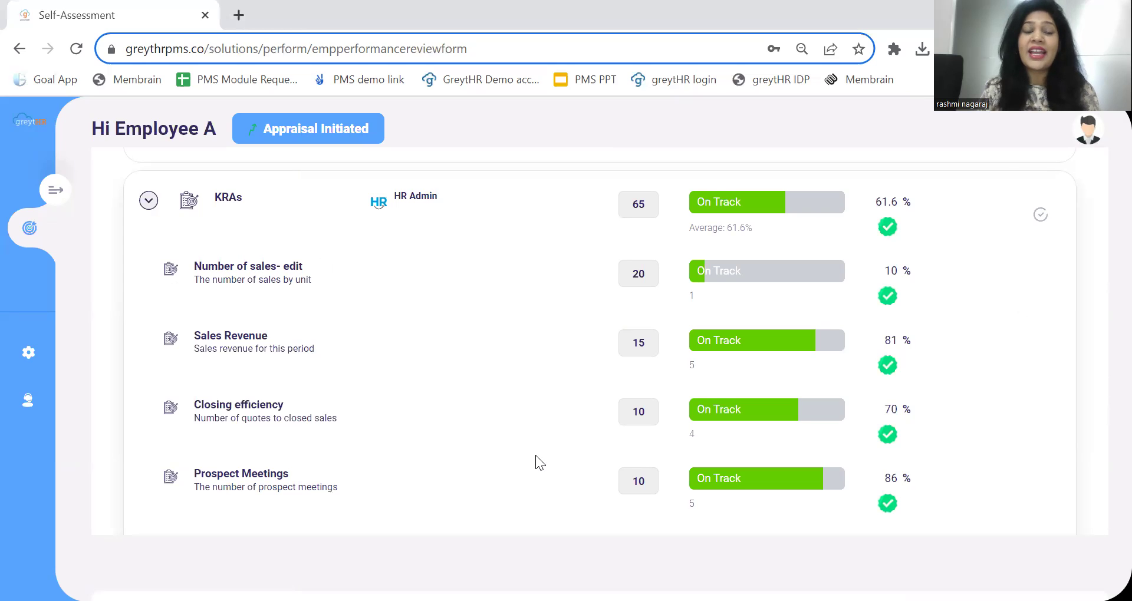
{"action": "mouse_move", "coordinate": [384, 290]}
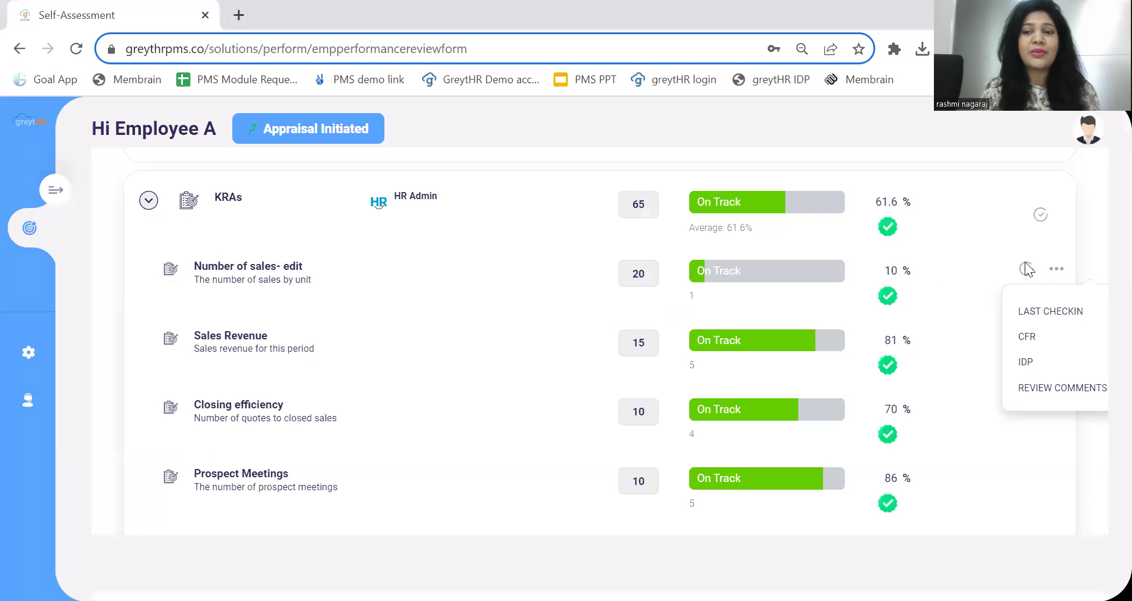
{"action": "left_click", "coordinate": [1053, 270]}
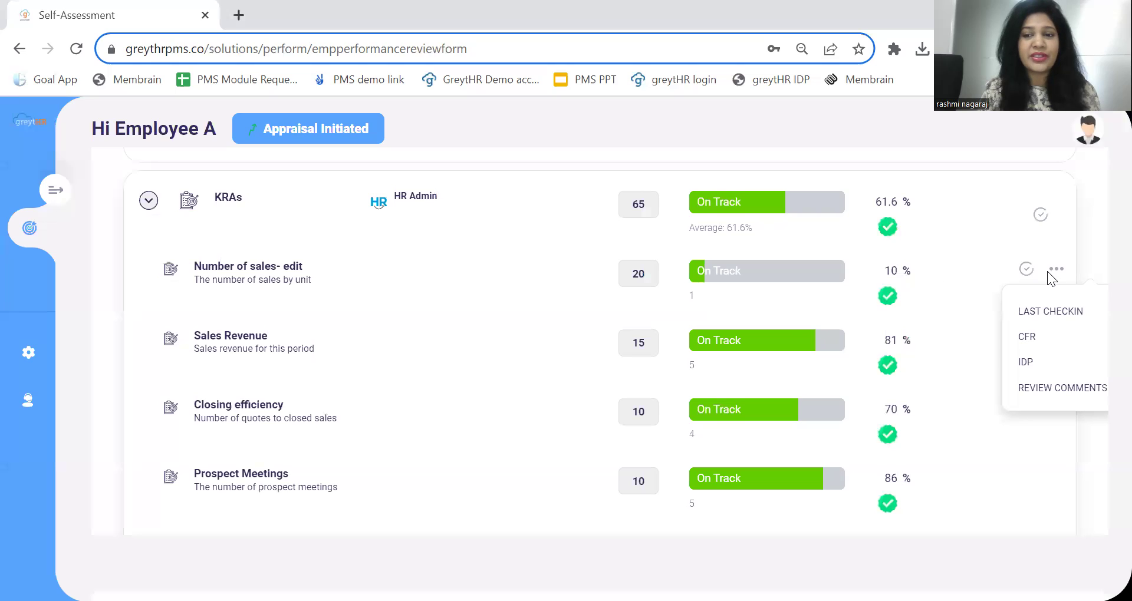
{"action": "left_click", "coordinate": [1054, 340]}
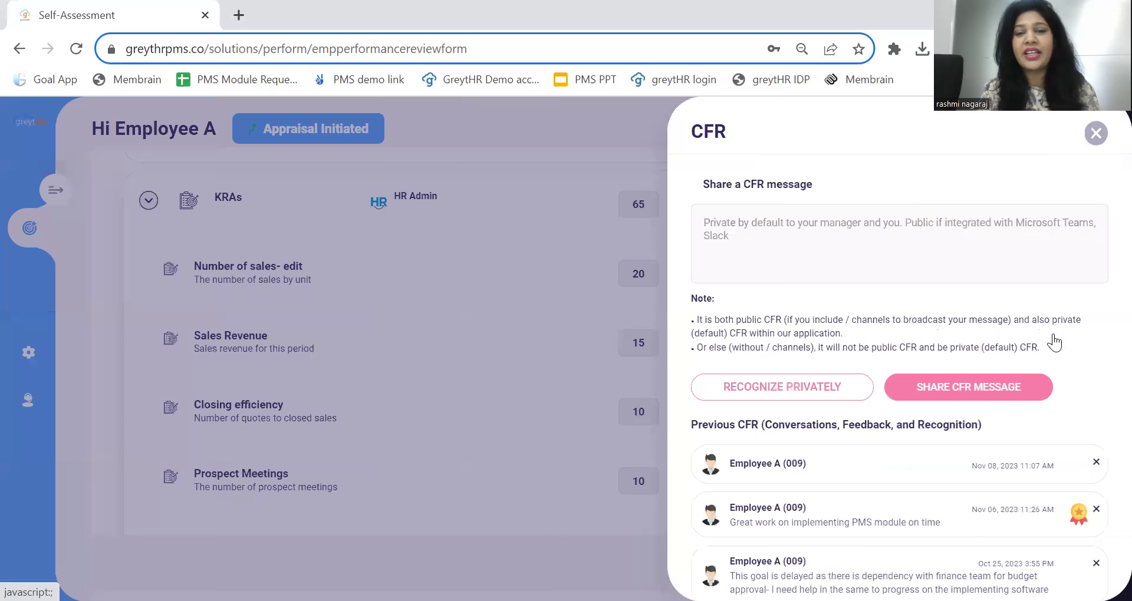
{"action": "left_click", "coordinate": [923, 248]}
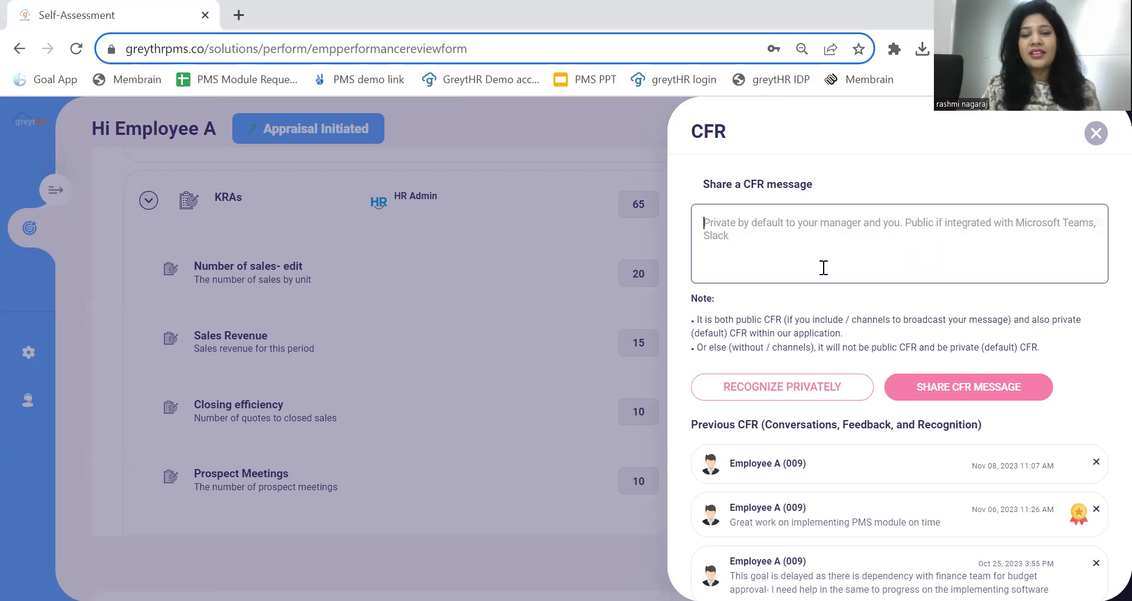
{"action": "scroll", "coordinate": [823, 267], "scroll_direction": "down", "scroll_amount": 3}
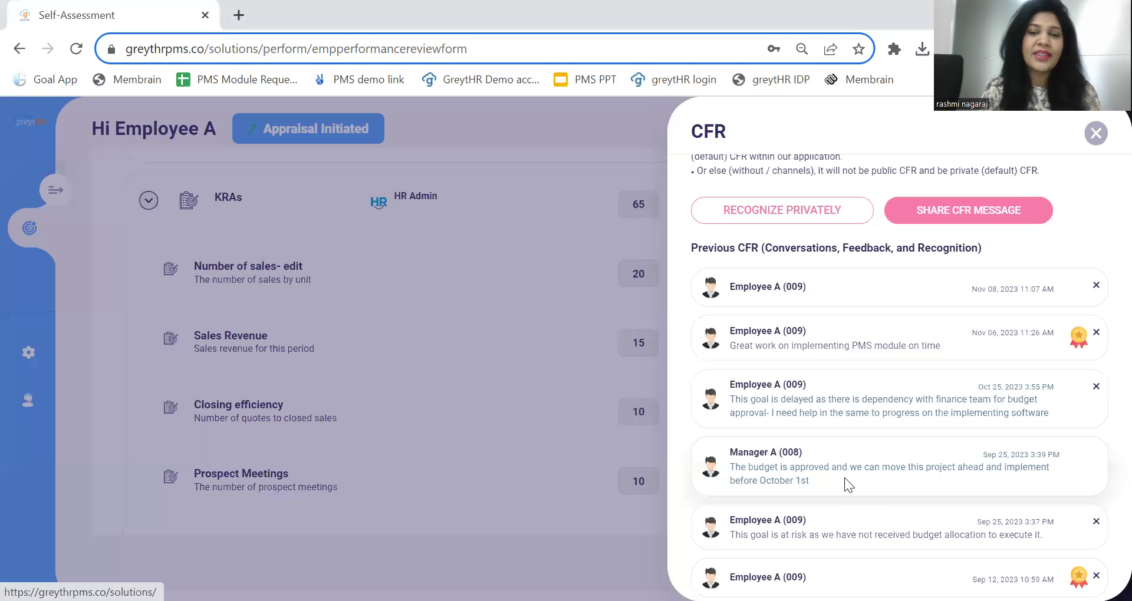
{"action": "left_click", "coordinate": [1096, 135]}
{"action": "mouse_move", "coordinate": [997, 269]}
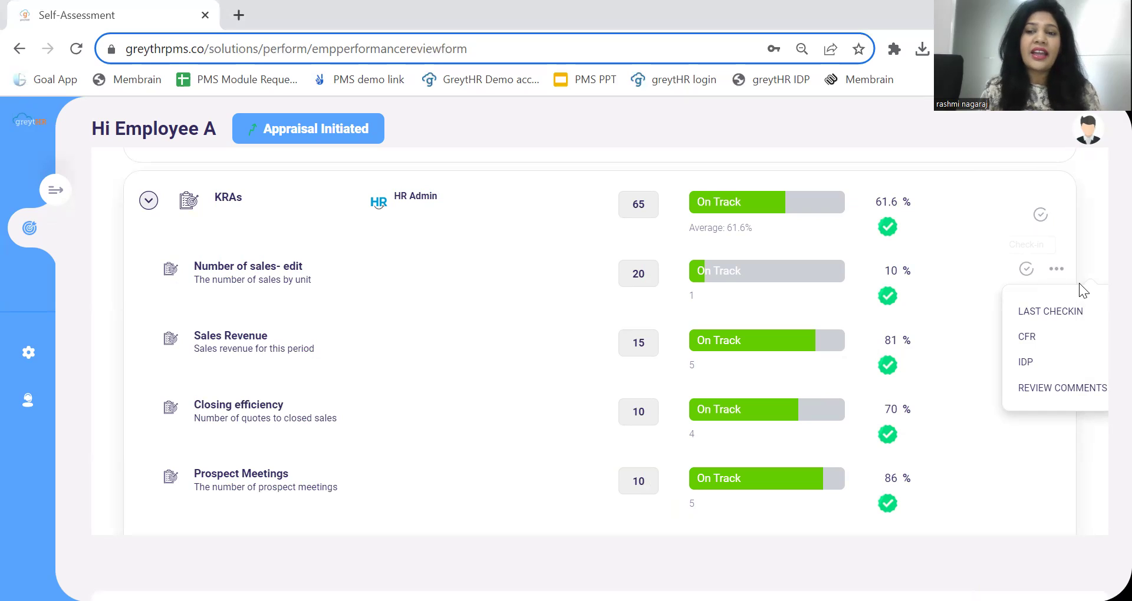
{"action": "left_click", "coordinate": [1056, 341]}
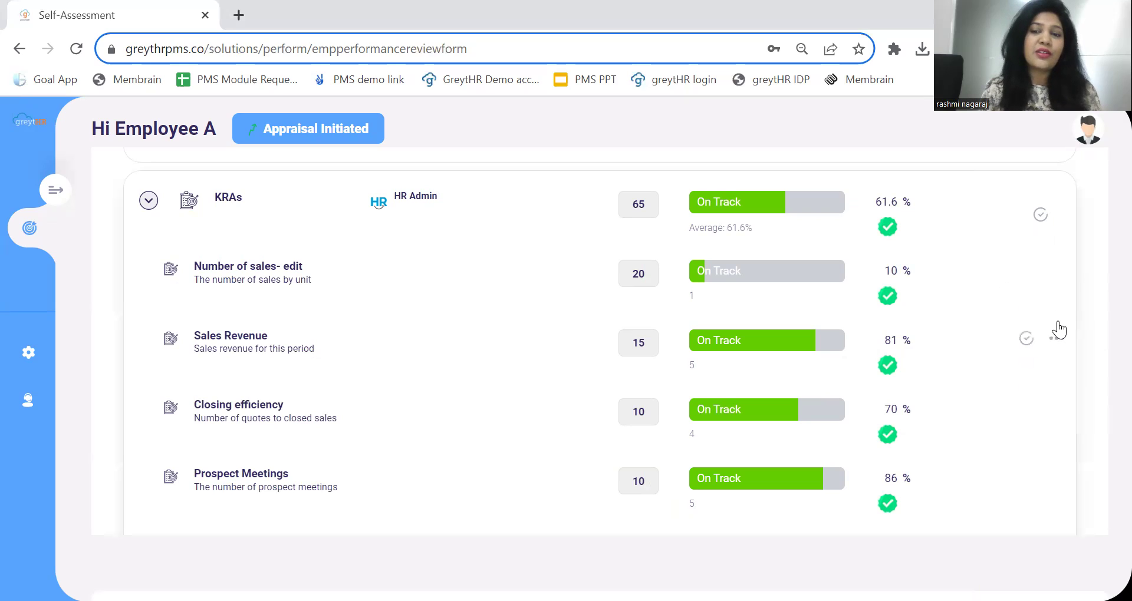
{"action": "left_click", "coordinate": [1057, 272]}
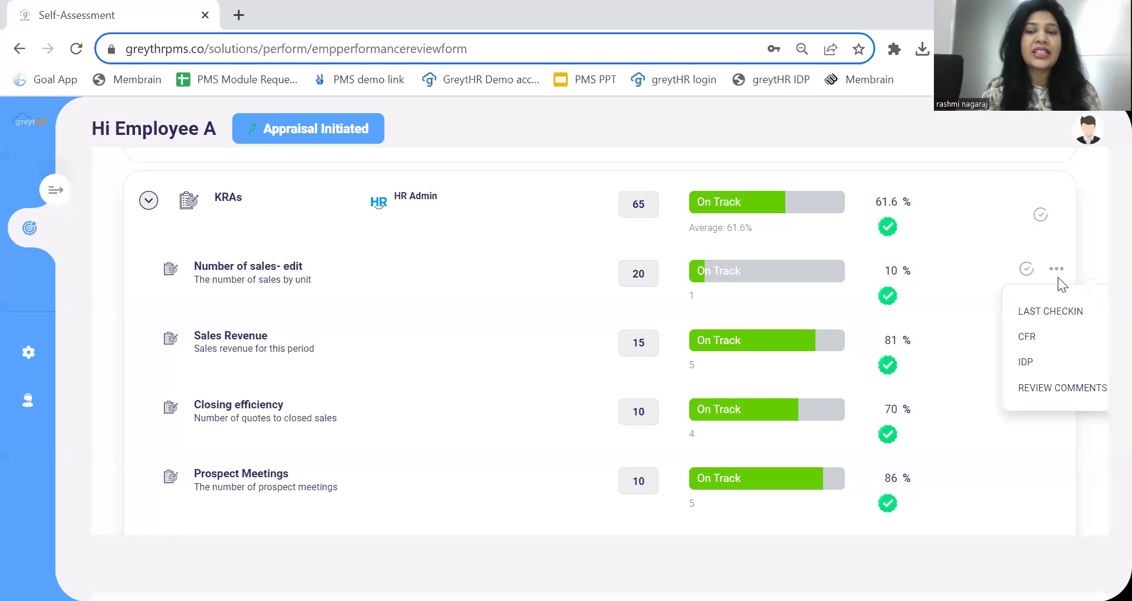
{"action": "left_click", "coordinate": [1037, 366]}
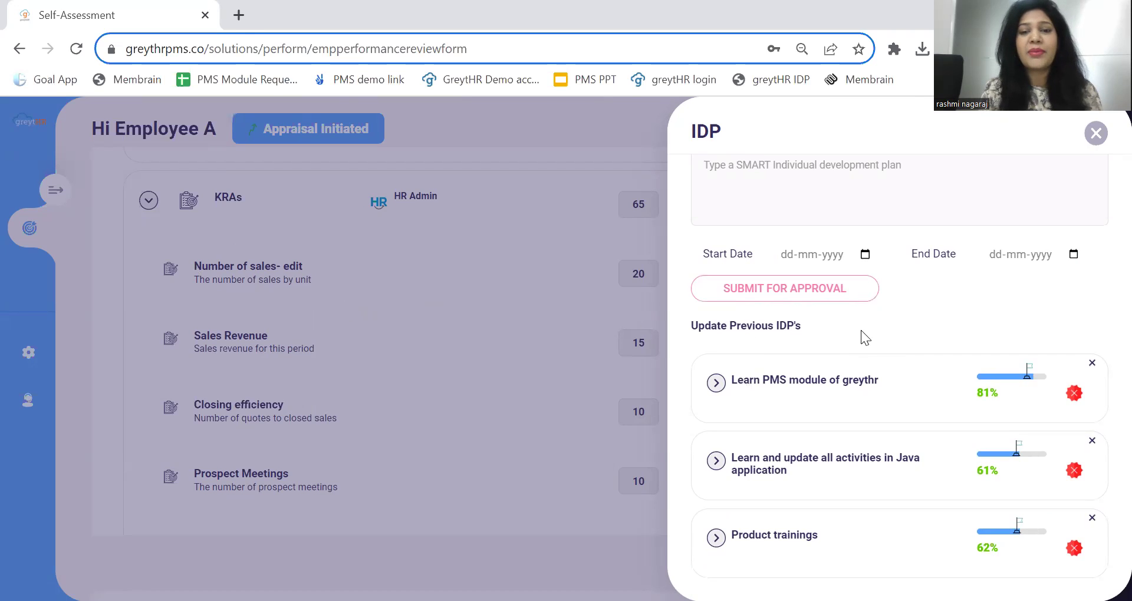
{"action": "left_click", "coordinate": [716, 384]}
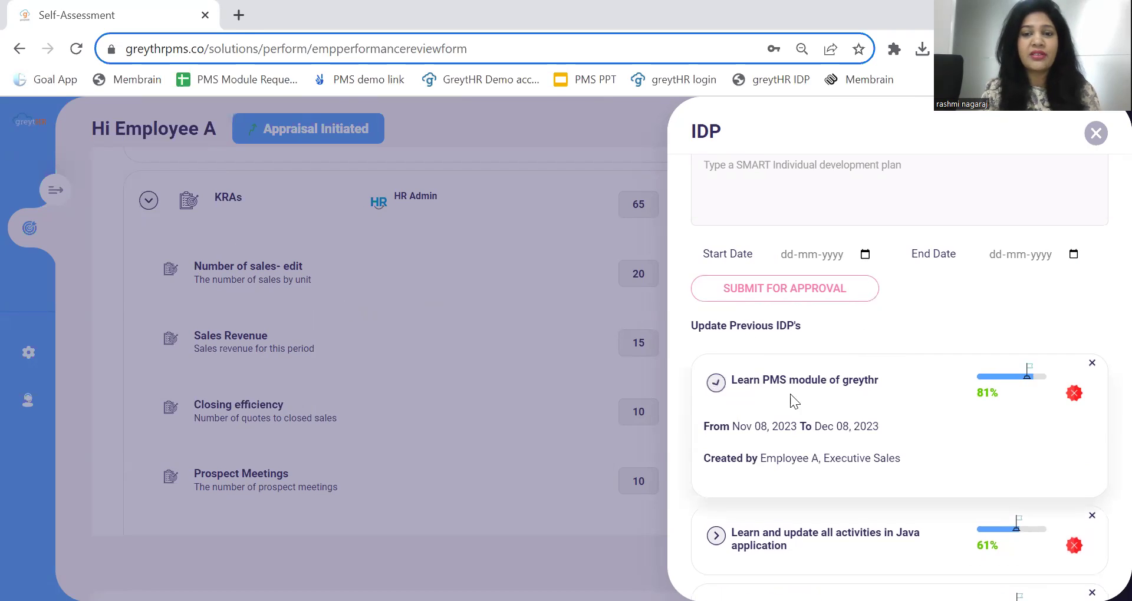
{"action": "scroll", "coordinate": [813, 392], "scroll_direction": "down", "scroll_amount": 1}
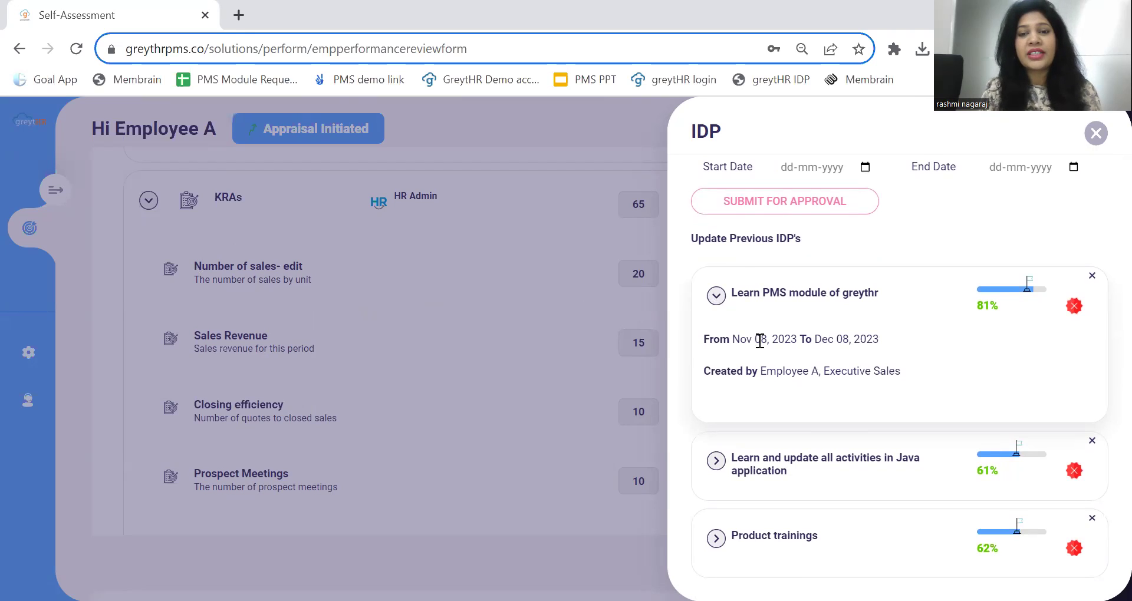
{"action": "left_click_drag", "start_coordinate": [753, 339], "coordinate": [890, 333]}
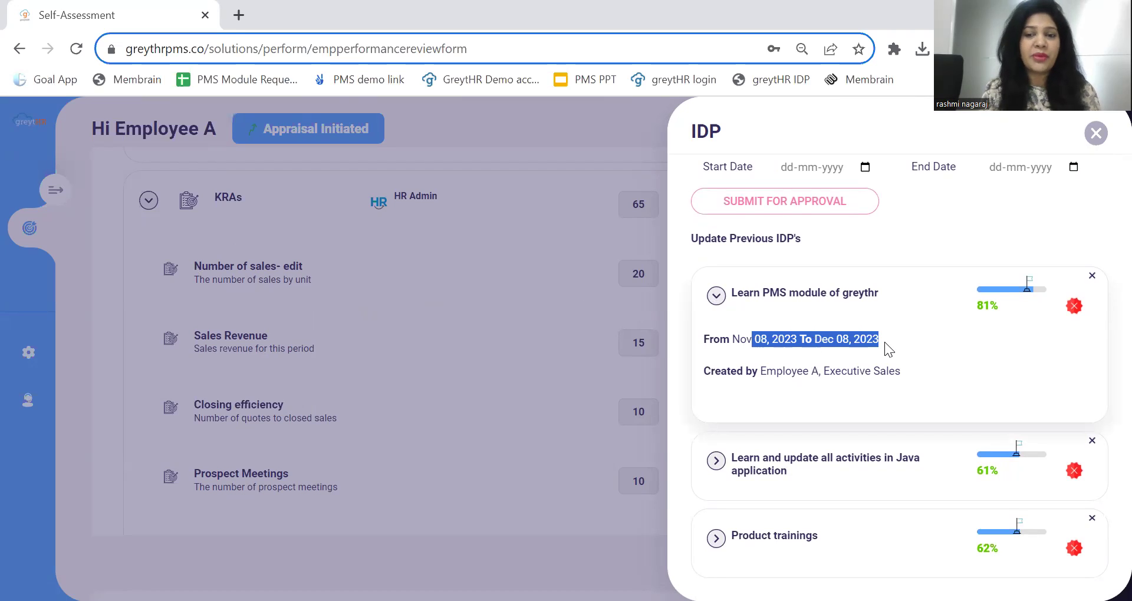
{"action": "left_click_drag", "start_coordinate": [744, 292], "coordinate": [876, 294]}
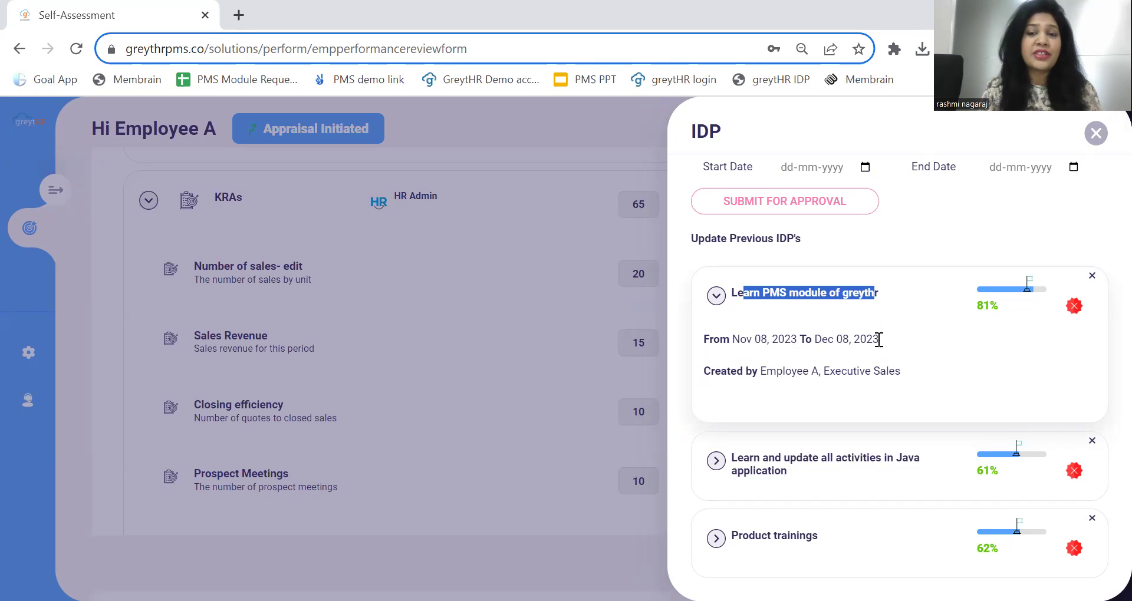
{"action": "left_click_drag", "start_coordinate": [971, 306], "coordinate": [1000, 303]}
{"action": "left_click", "coordinate": [1007, 335]}
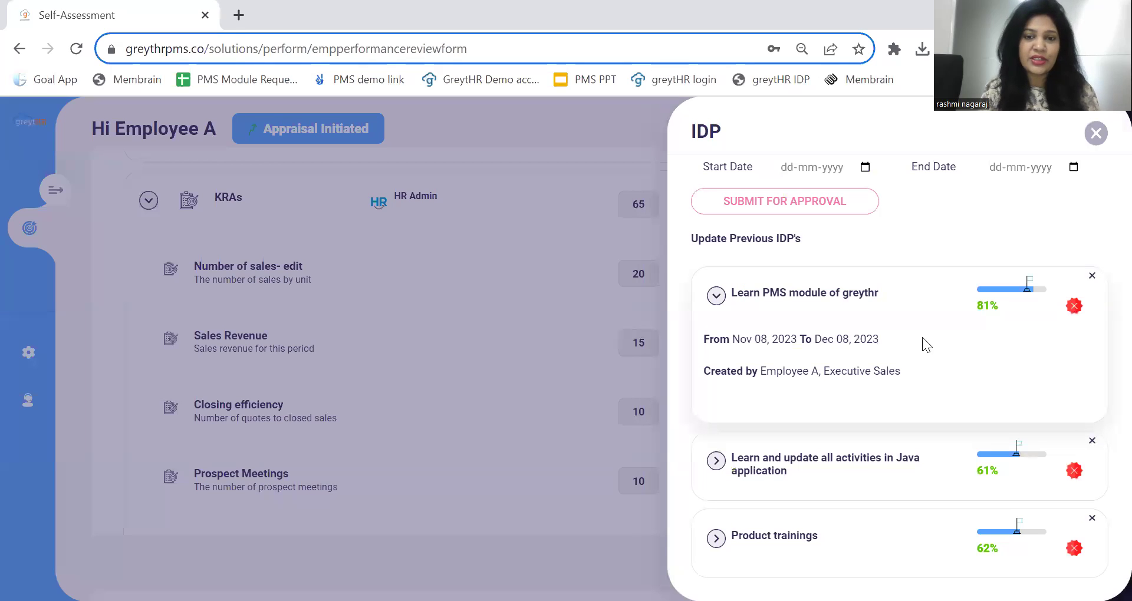
{"action": "left_click", "coordinate": [716, 296]}
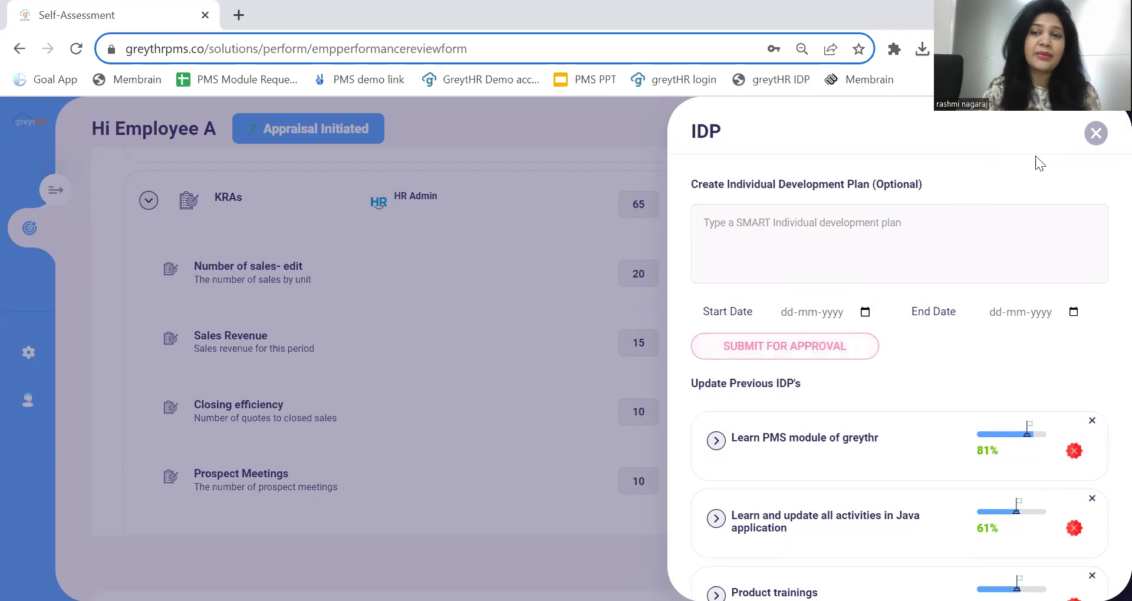
{"action": "left_click", "coordinate": [1096, 139]}
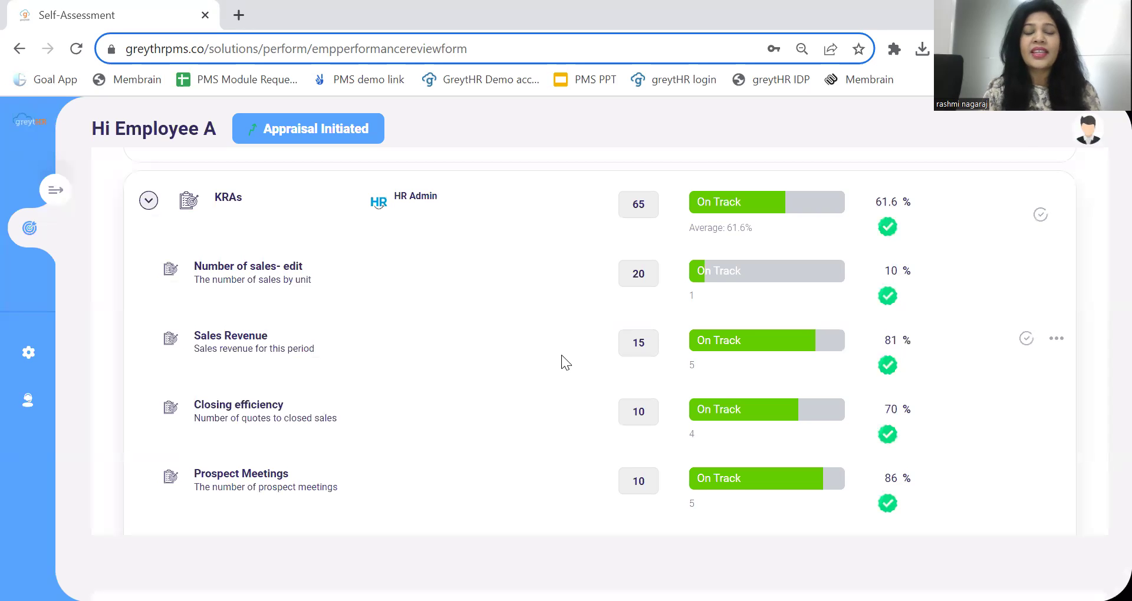
Scan the full goals list, then bring up the actions for the Number of sales- edit goal.
{"action": "scroll", "coordinate": [561, 355], "scroll_direction": "down", "scroll_amount": 4}
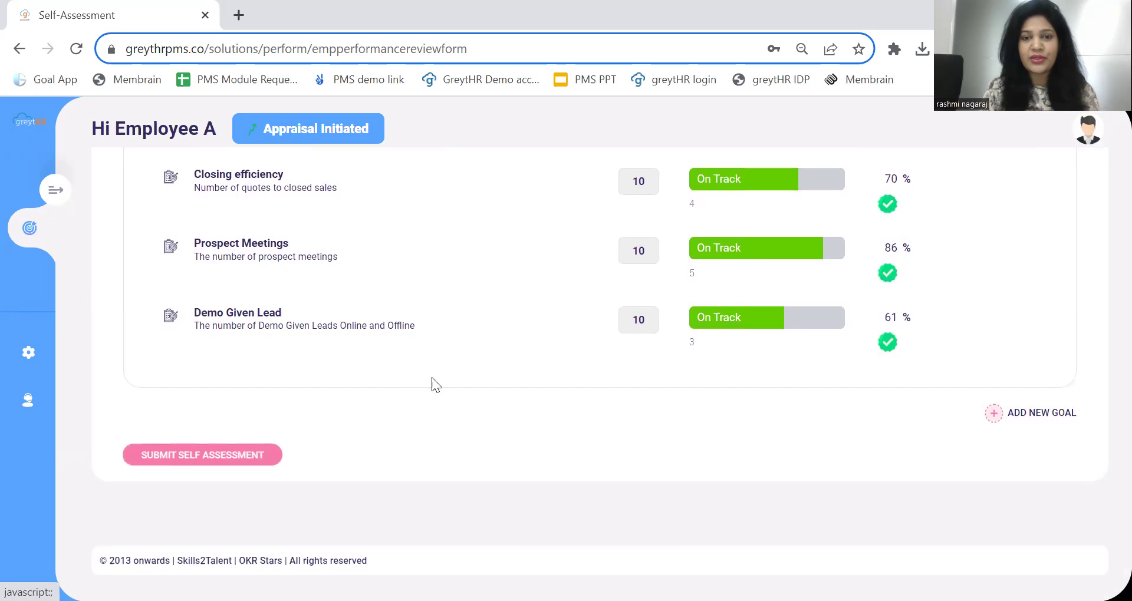
{"action": "scroll", "coordinate": [432, 376], "scroll_direction": "up", "scroll_amount": 3}
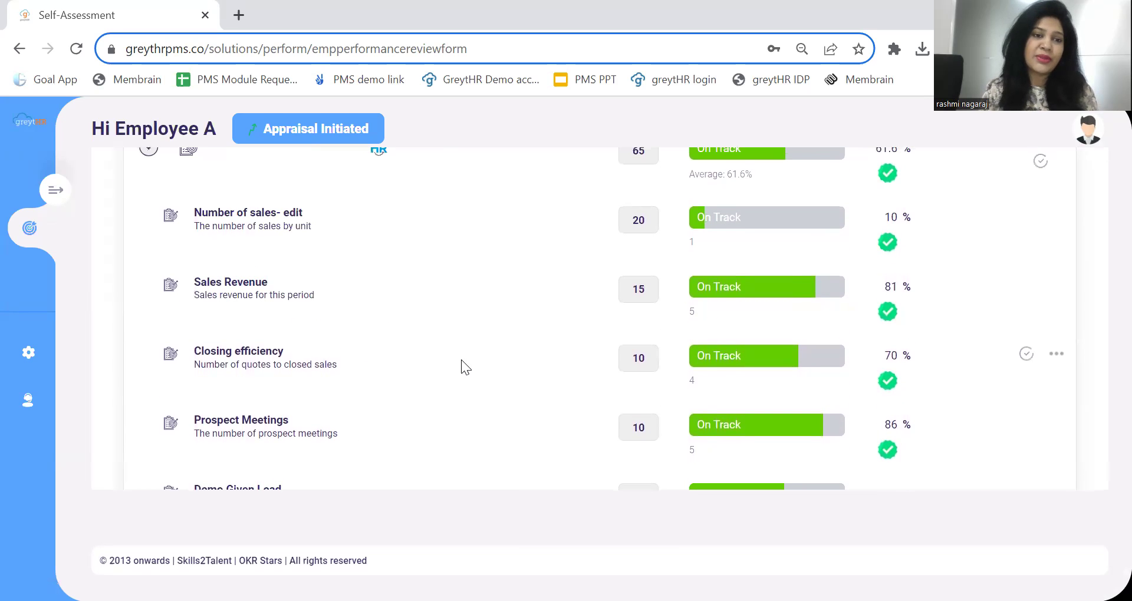
{"action": "scroll", "coordinate": [461, 366], "scroll_direction": "up", "scroll_amount": 2}
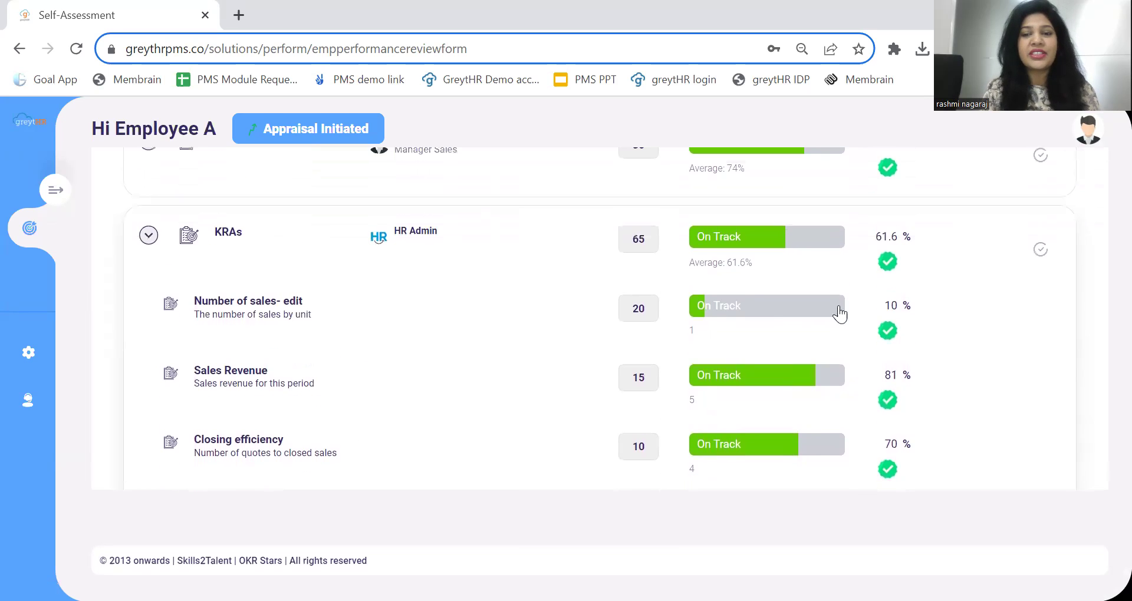
{"action": "left_click", "coordinate": [1056, 304]}
Record a check-in of 450 units for Number of sales- edit and close the panel.
{"action": "left_click", "coordinate": [1027, 303]}
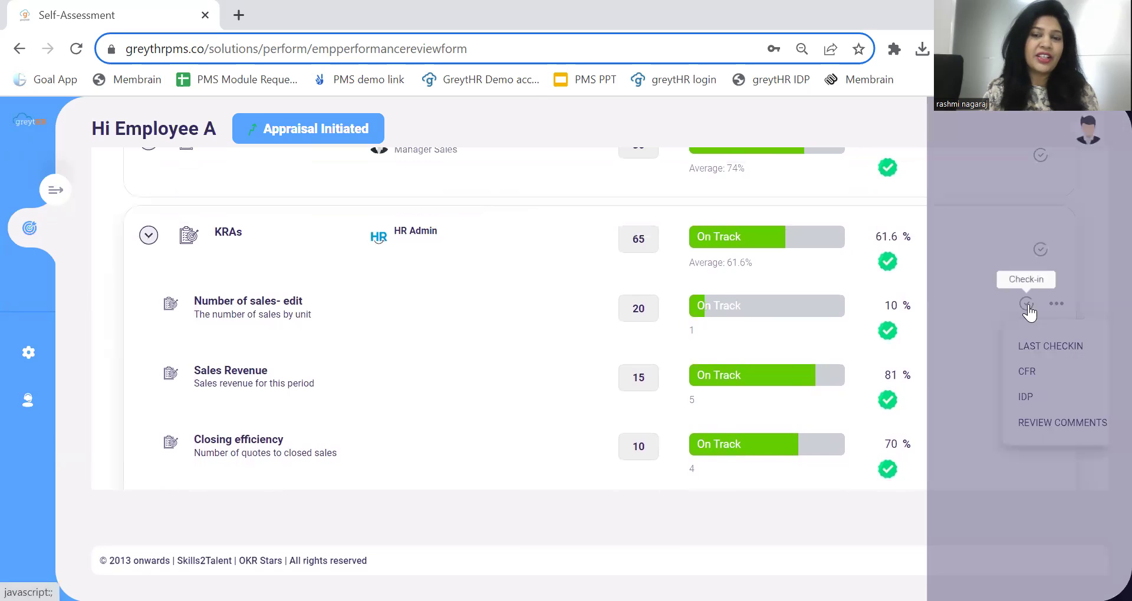
{"action": "left_click", "coordinate": [770, 258]}
{"action": "type", "text": "450"}
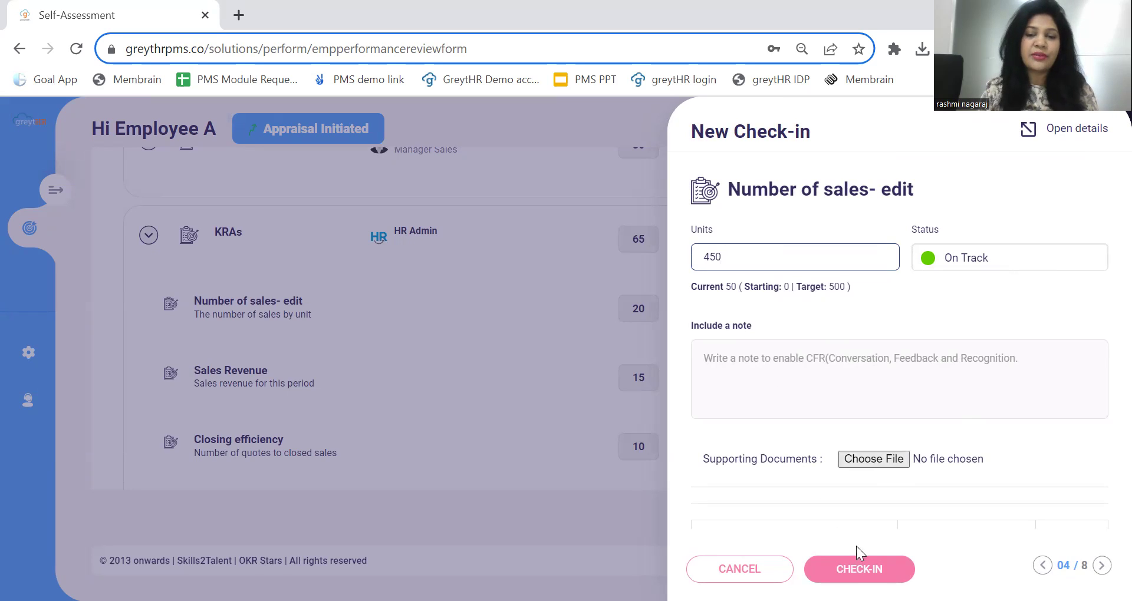
{"action": "left_click", "coordinate": [855, 569]}
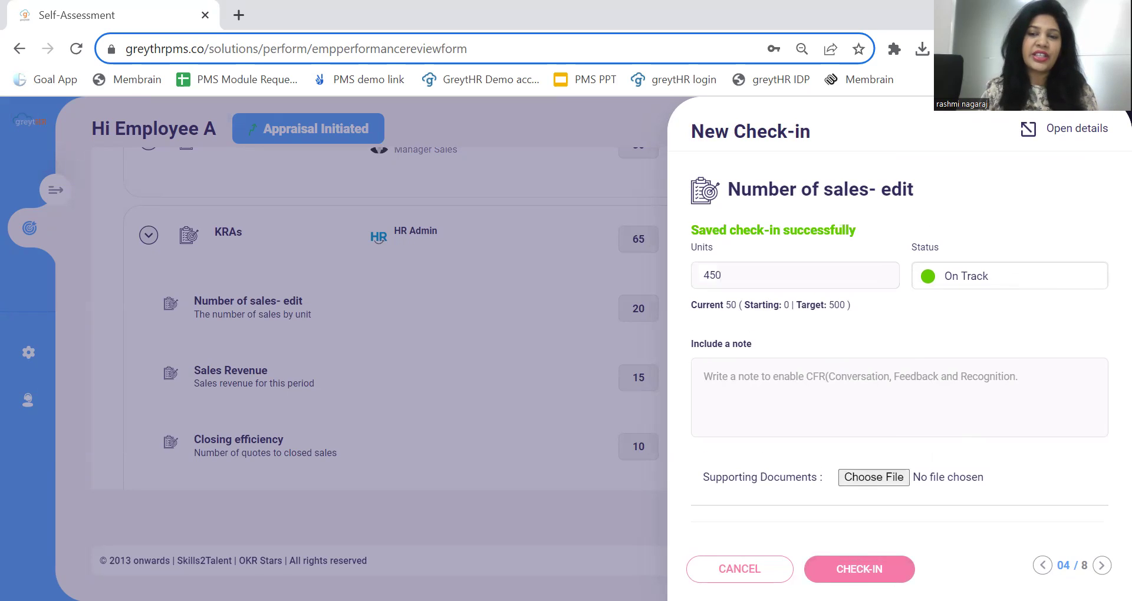
{"action": "left_click", "coordinate": [762, 570]}
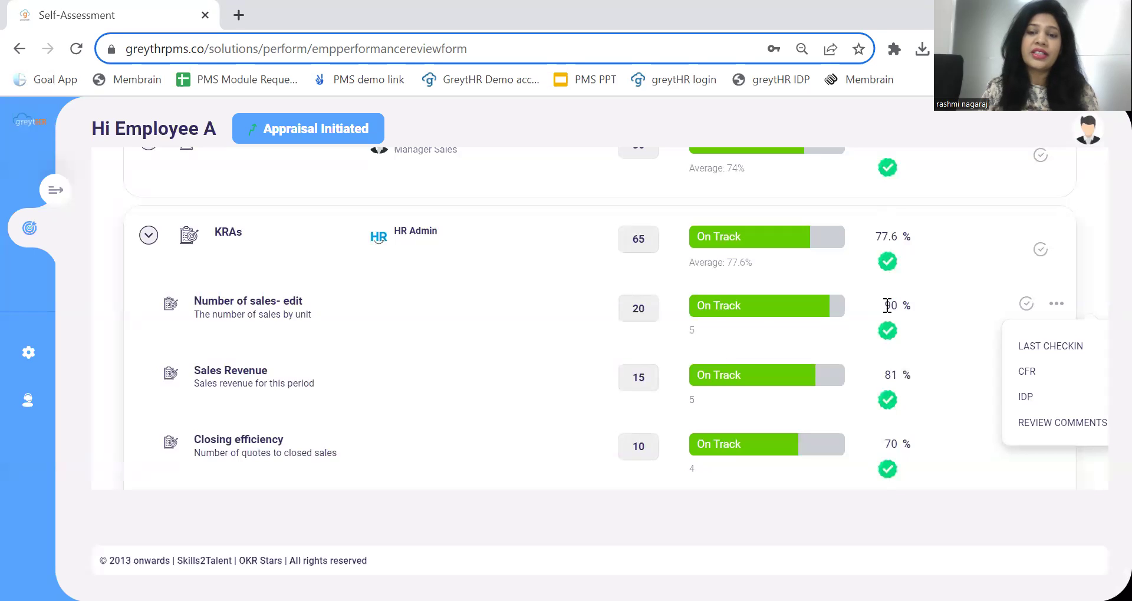
Look over the Number of sales- edit and Sales Revenue progress figures.
{"action": "left_click_drag", "start_coordinate": [887, 306], "coordinate": [931, 307]}
{"action": "left_click", "coordinate": [705, 330]}
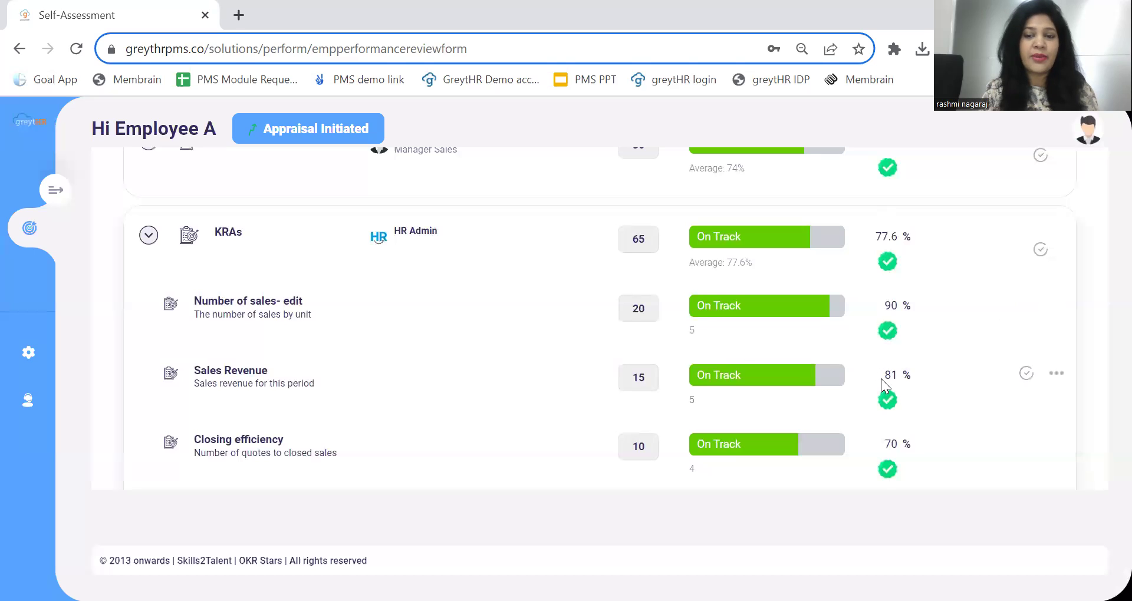
{"action": "left_click", "coordinate": [714, 405]}
Raise Closing efficiency progress to 75%, lifting the KRAs average to 78.6%.
{"action": "mouse_move", "coordinate": [689, 334]}
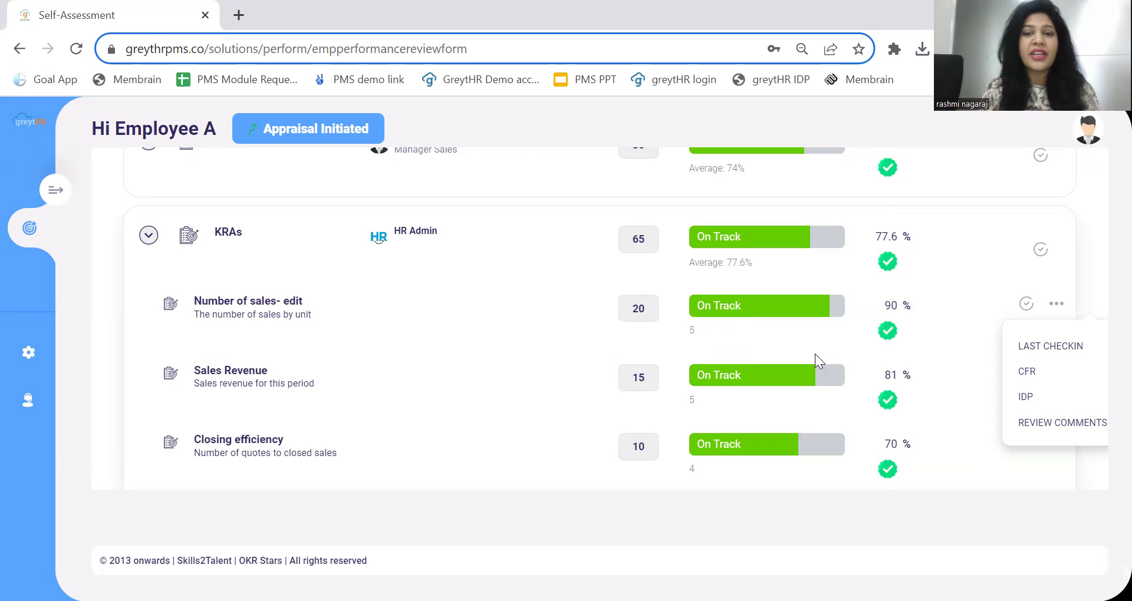
{"action": "mouse_move", "coordinate": [798, 447]}
{"action": "left_mouse_down"}
{"action": "mouse_move", "coordinate": [845, 454]}
{"action": "mouse_move", "coordinate": [789, 454]}
{"action": "mouse_move", "coordinate": [807, 457]}
{"action": "left_mouse_up"}
{"action": "left_click", "coordinate": [1056, 304]}
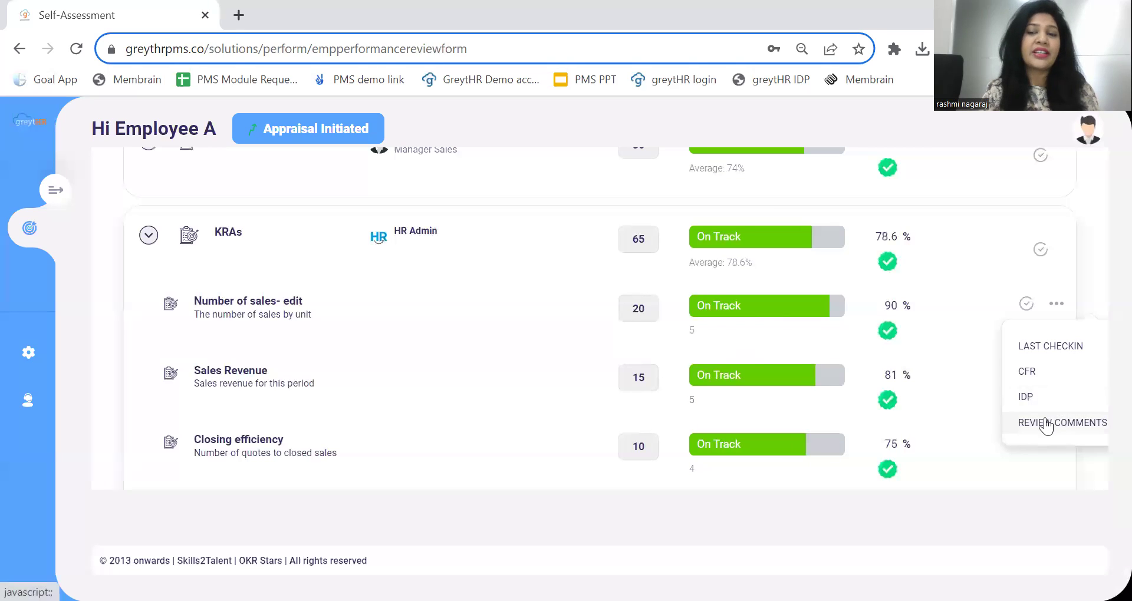
{"action": "scroll", "coordinate": [291, 288], "scroll_direction": "up", "scroll_amount": 5}
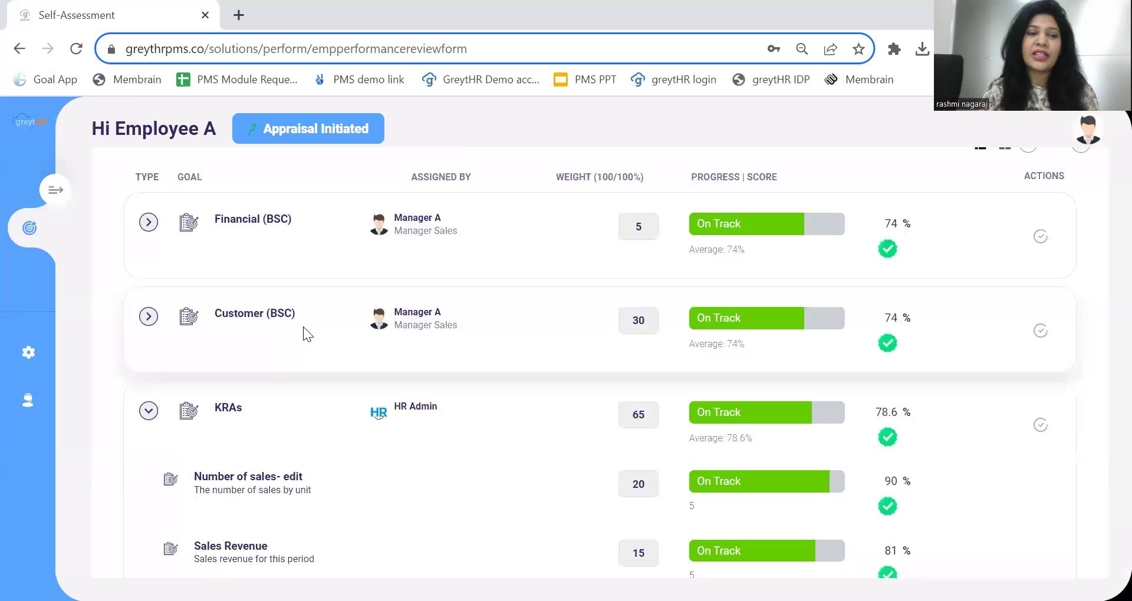
Check the competencies and questionnaire sections, then submit and confirm Employee A's self-assessment.
{"action": "left_click", "coordinate": [354, 208]}
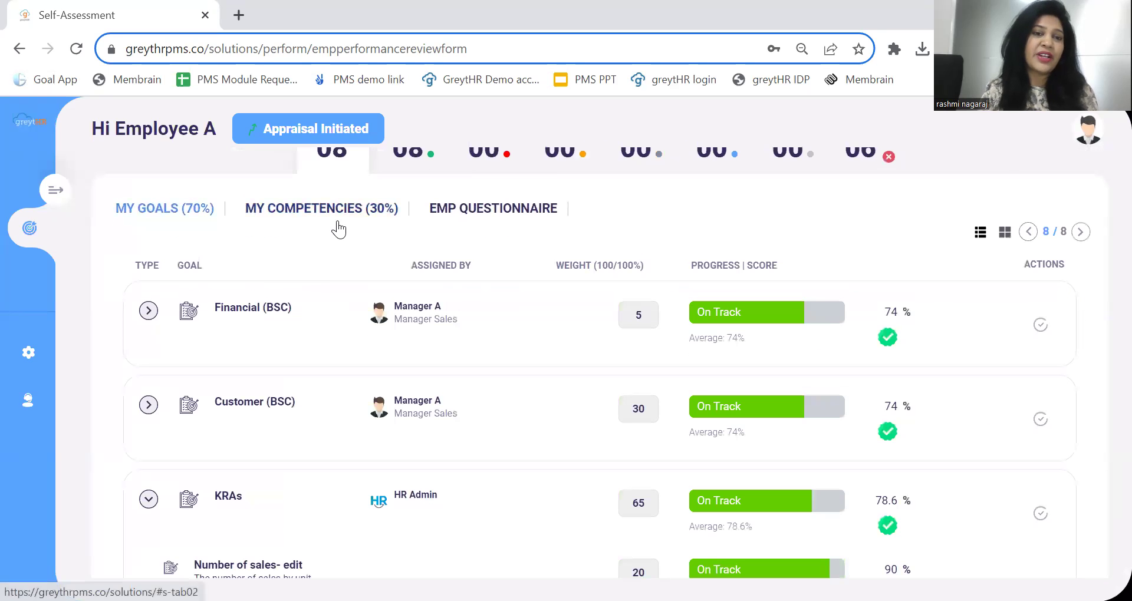
{"action": "left_click", "coordinate": [498, 211]}
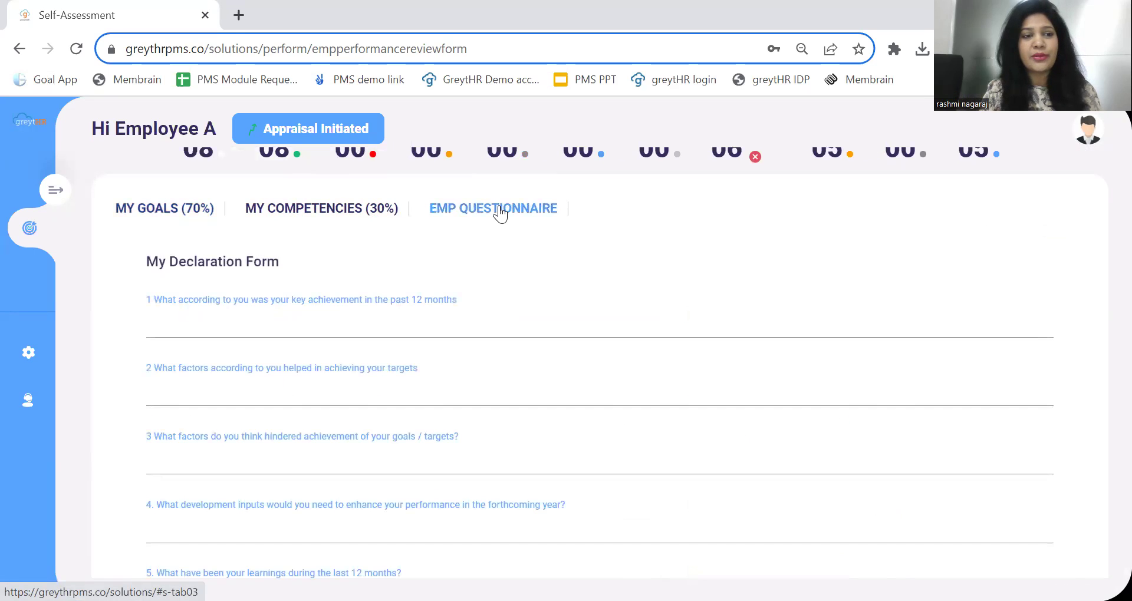
{"action": "scroll", "coordinate": [592, 392], "scroll_direction": "down", "scroll_amount": 5}
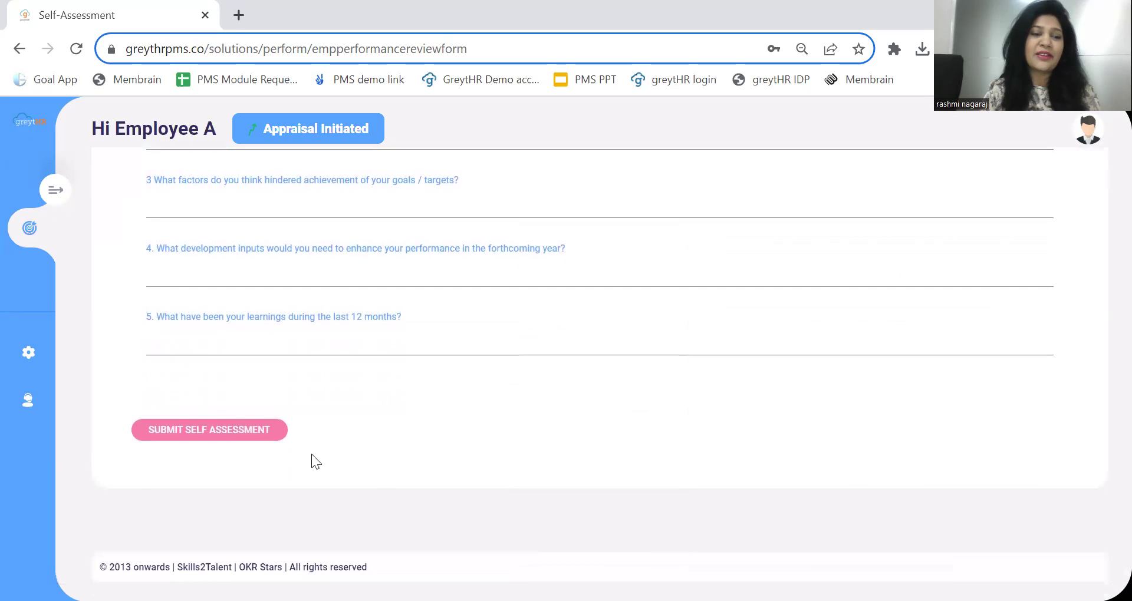
{"action": "left_click", "coordinate": [205, 429]}
{"action": "left_click", "coordinate": [704, 203]}
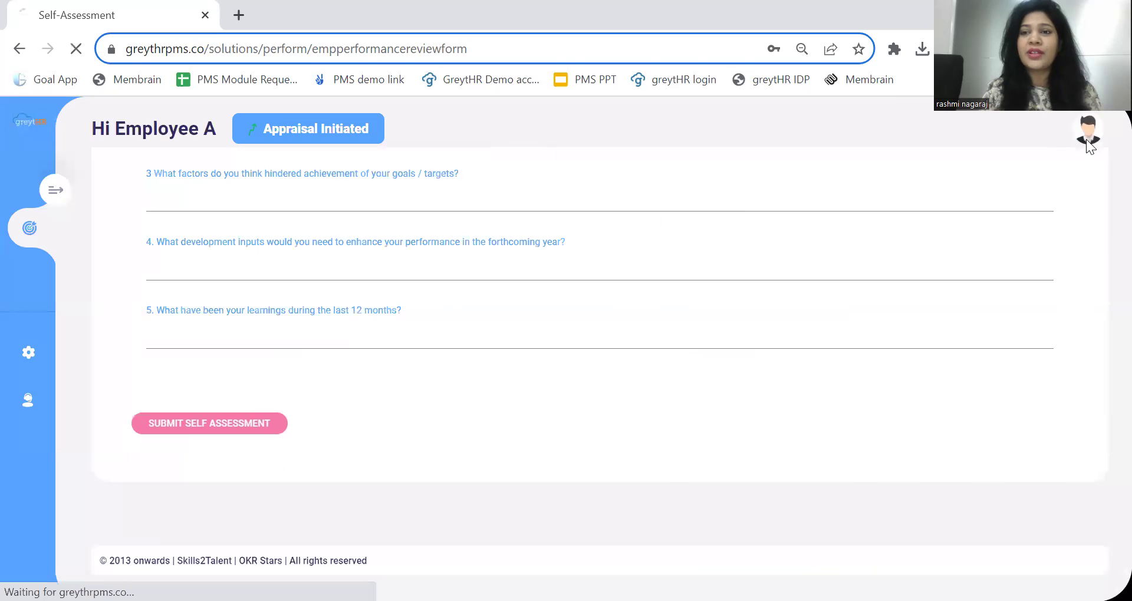
{"action": "left_click", "coordinate": [1086, 136]}
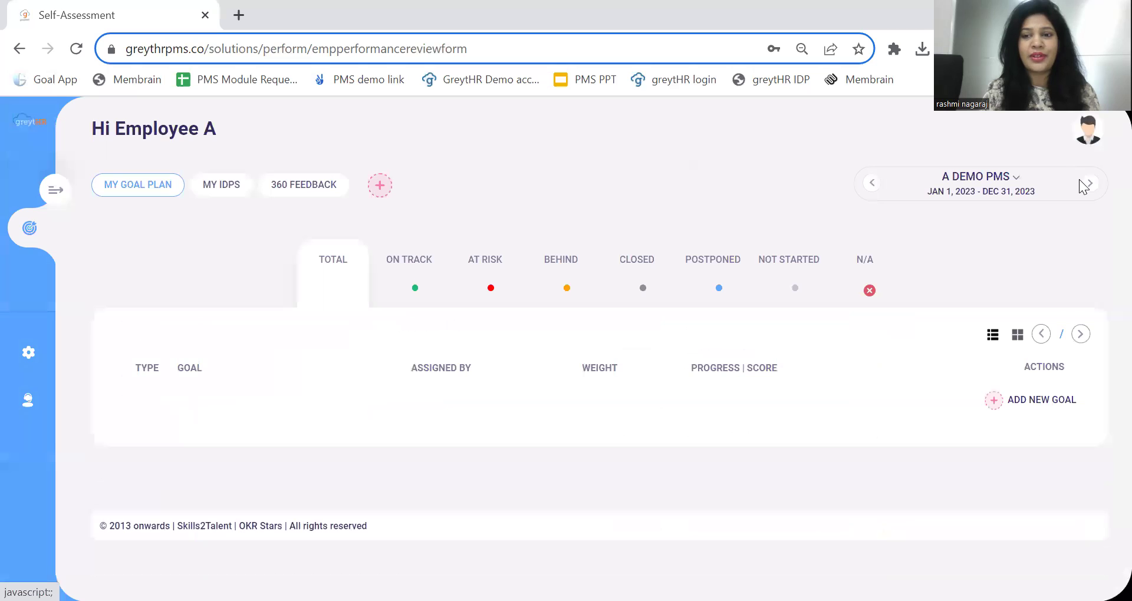
Log out of Employee A and sign in as Manager A with the browser's saved credentials.
{"action": "left_click", "coordinate": [1023, 236]}
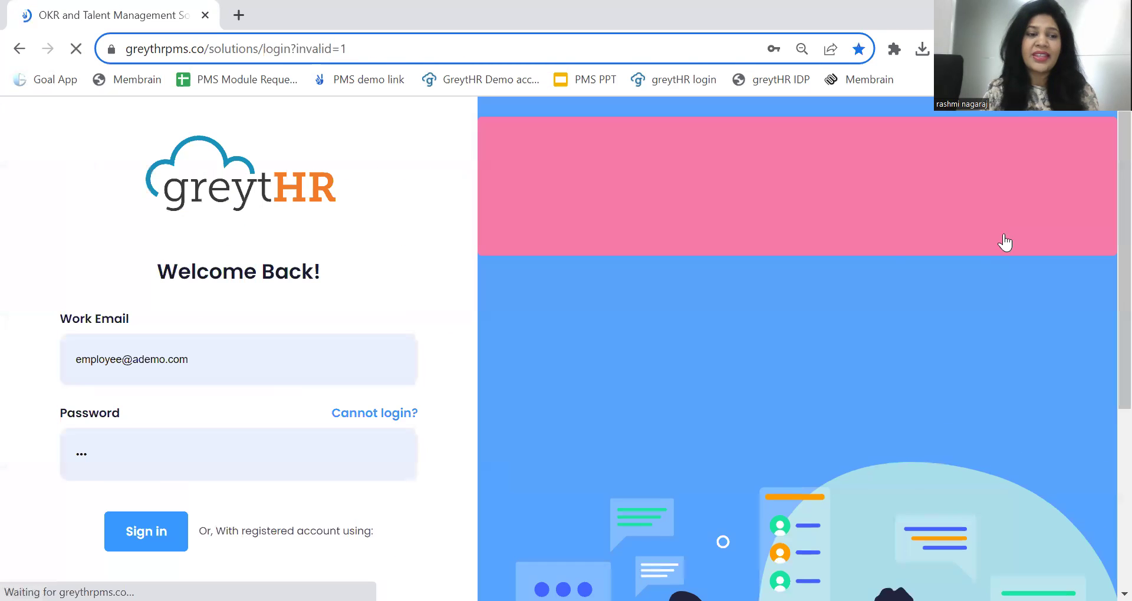
{"action": "left_click", "coordinate": [309, 359]}
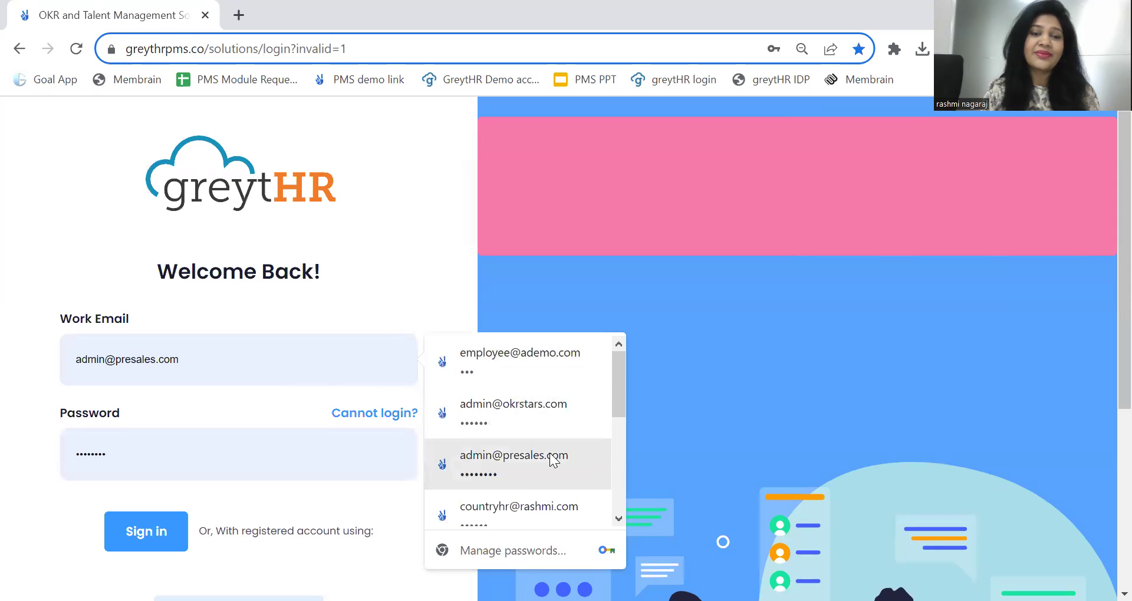
{"action": "scroll", "coordinate": [551, 457], "scroll_direction": "down", "scroll_amount": 2}
{"action": "scroll", "coordinate": [542, 472], "scroll_direction": "down", "scroll_amount": 1}
{"action": "left_click", "coordinate": [525, 514]}
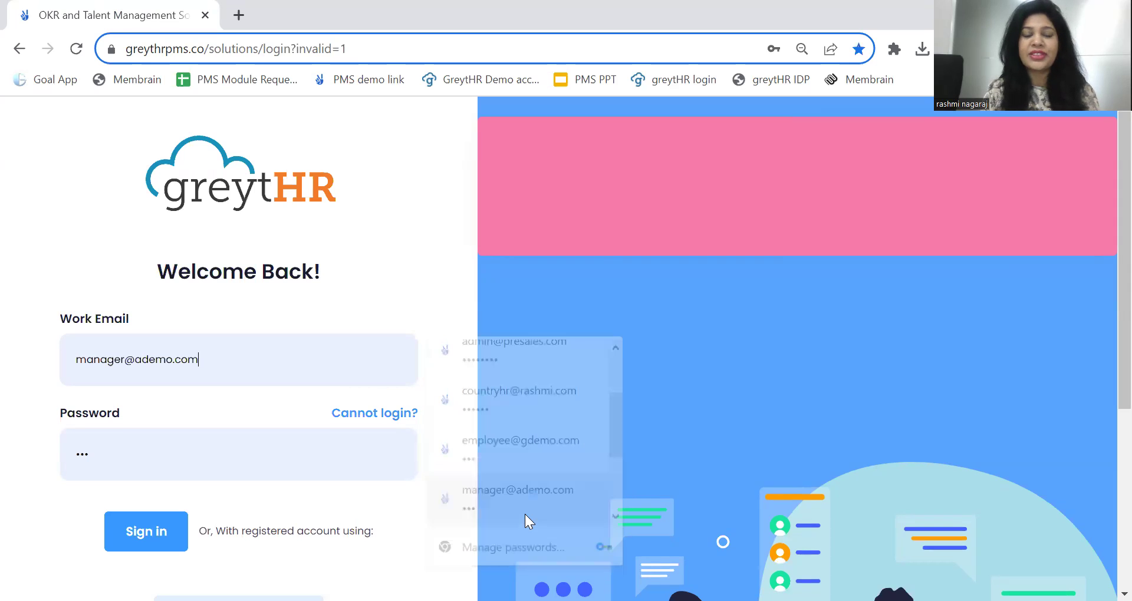
{"action": "left_click", "coordinate": [146, 532]}
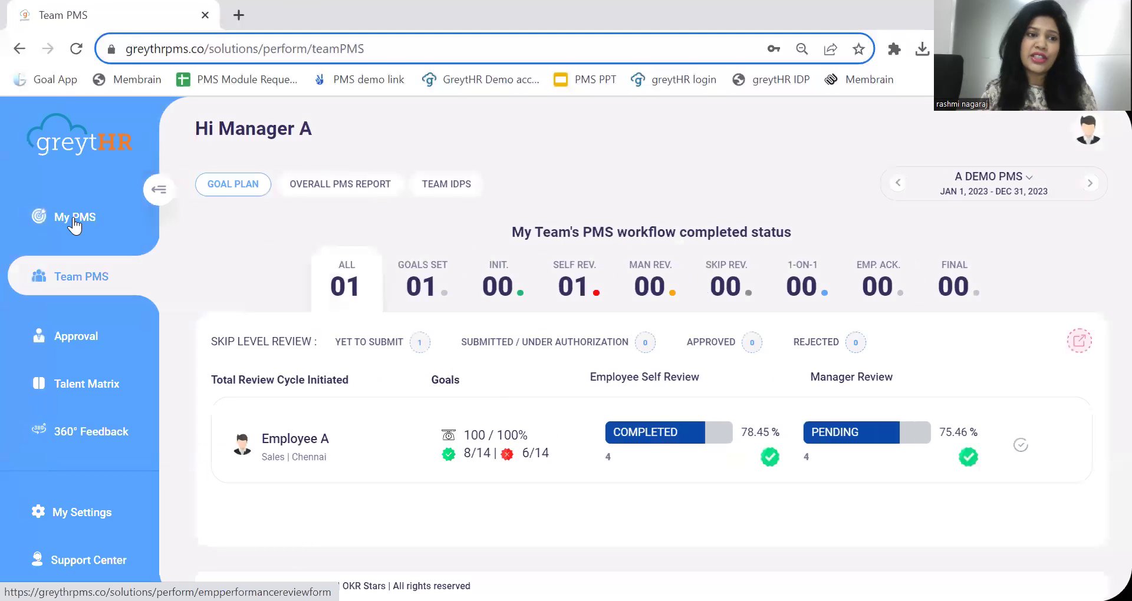
Visit My PMS, return to Team PMS, and open the review form on Employee A's row.
{"action": "left_click", "coordinate": [73, 219]}
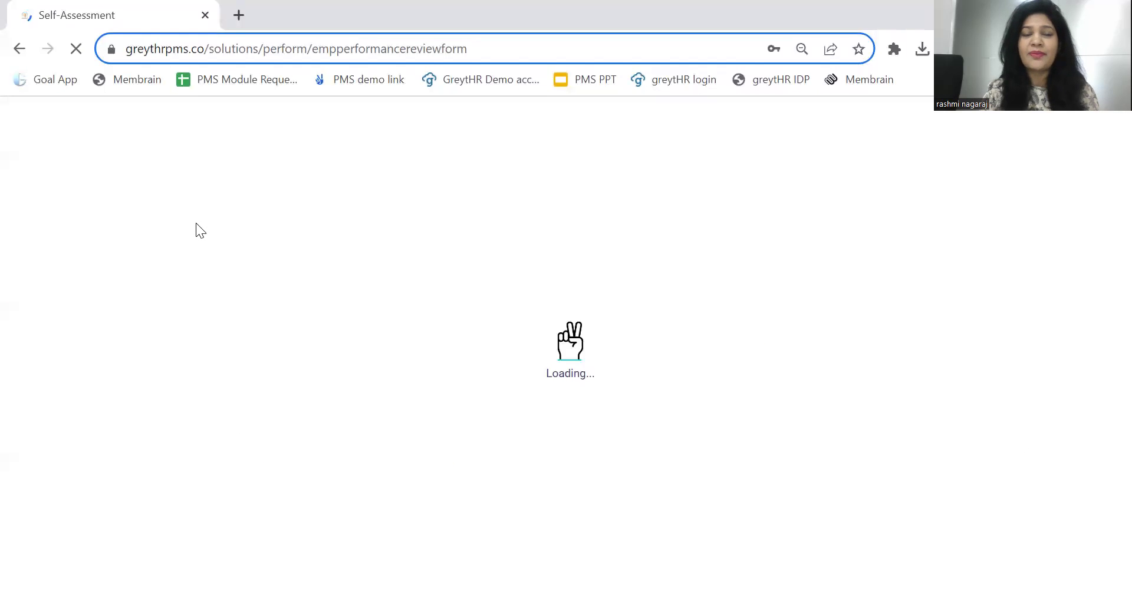
{"action": "left_click", "coordinate": [59, 190]}
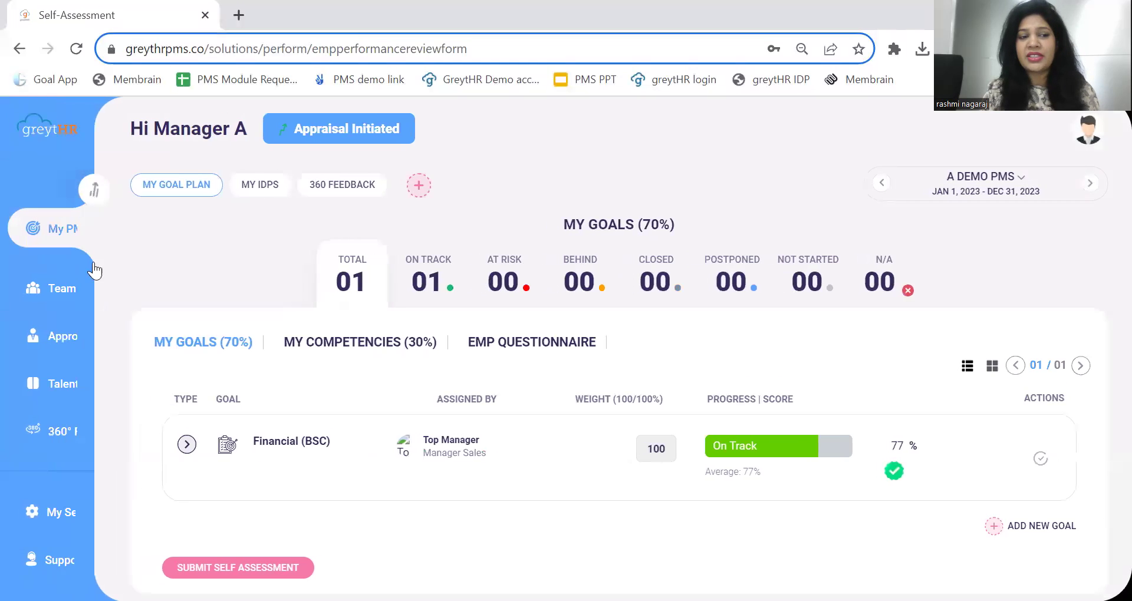
{"action": "left_click", "coordinate": [77, 289]}
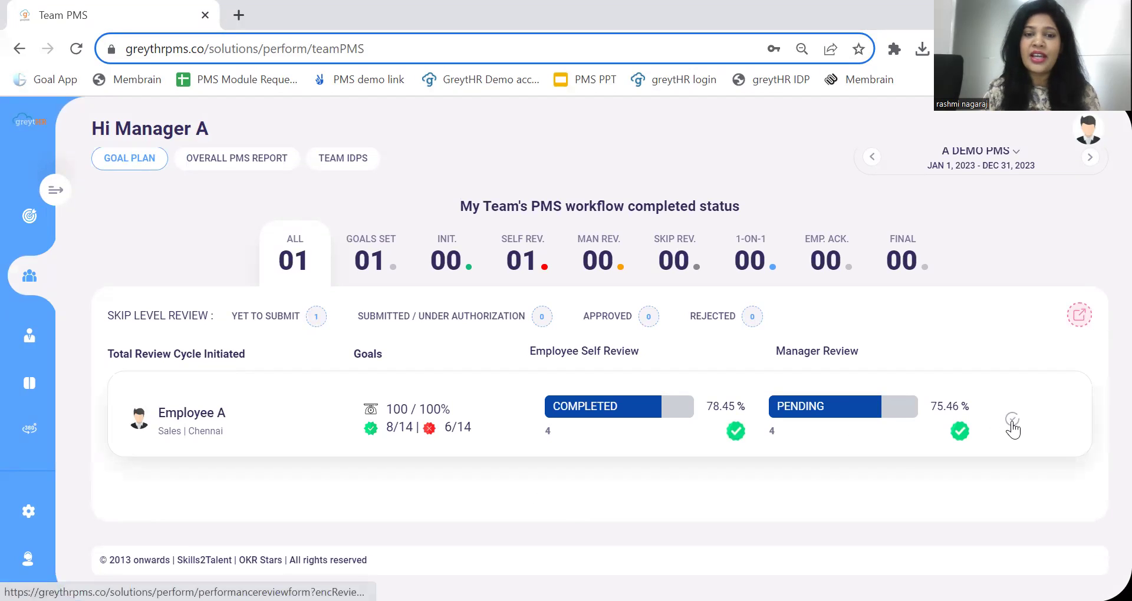
{"action": "left_click_drag", "start_coordinate": [622, 351], "coordinate": [572, 351]}
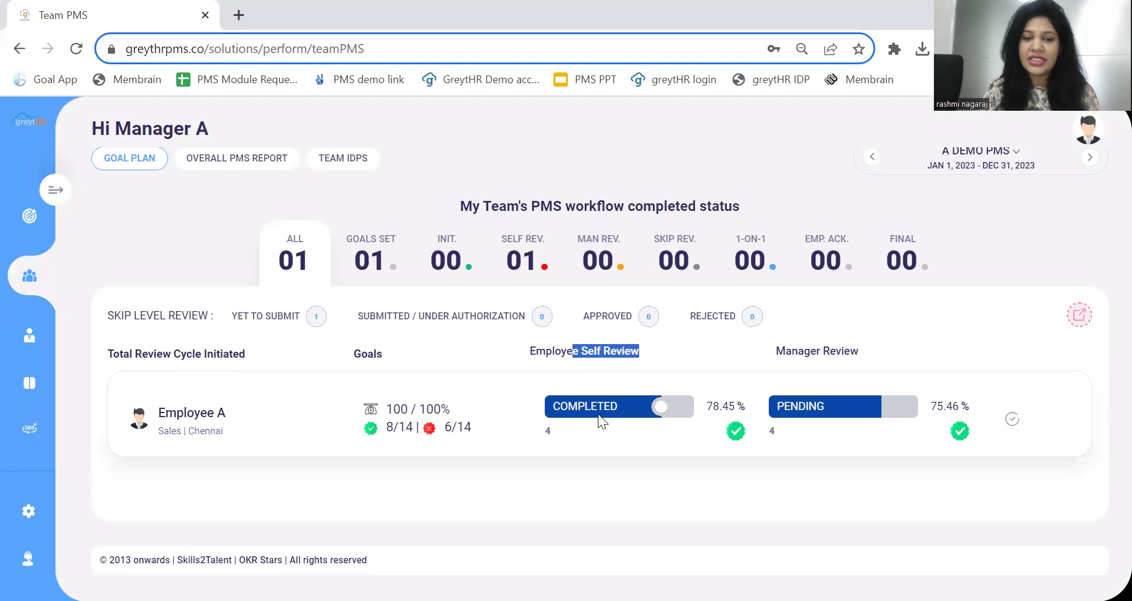
{"action": "left_click_drag", "start_coordinate": [797, 352], "coordinate": [887, 348]}
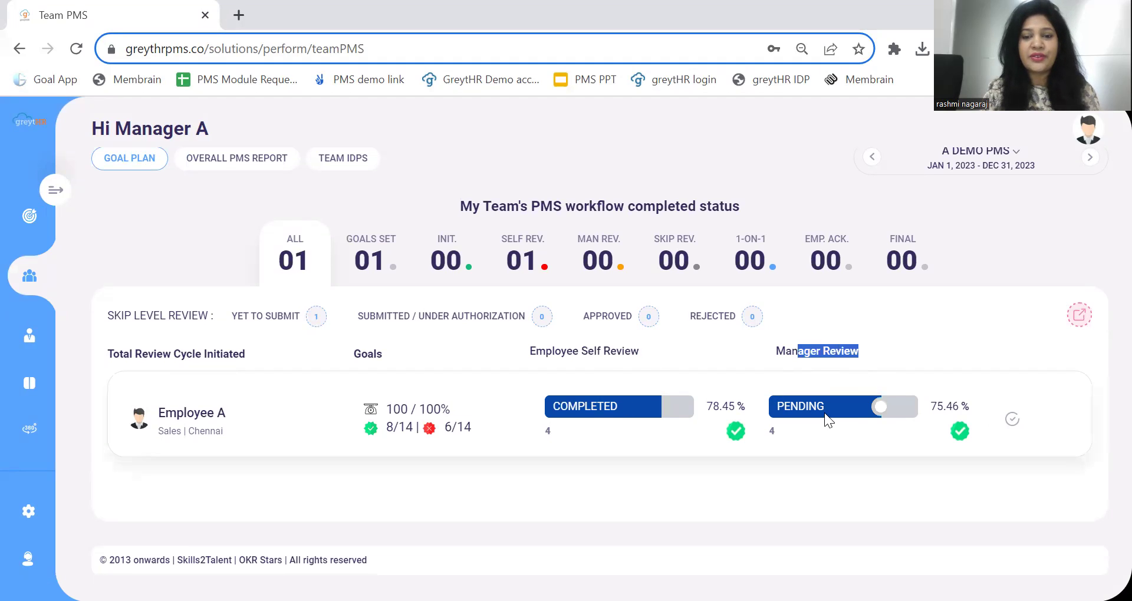
{"action": "left_click", "coordinate": [1014, 420]}
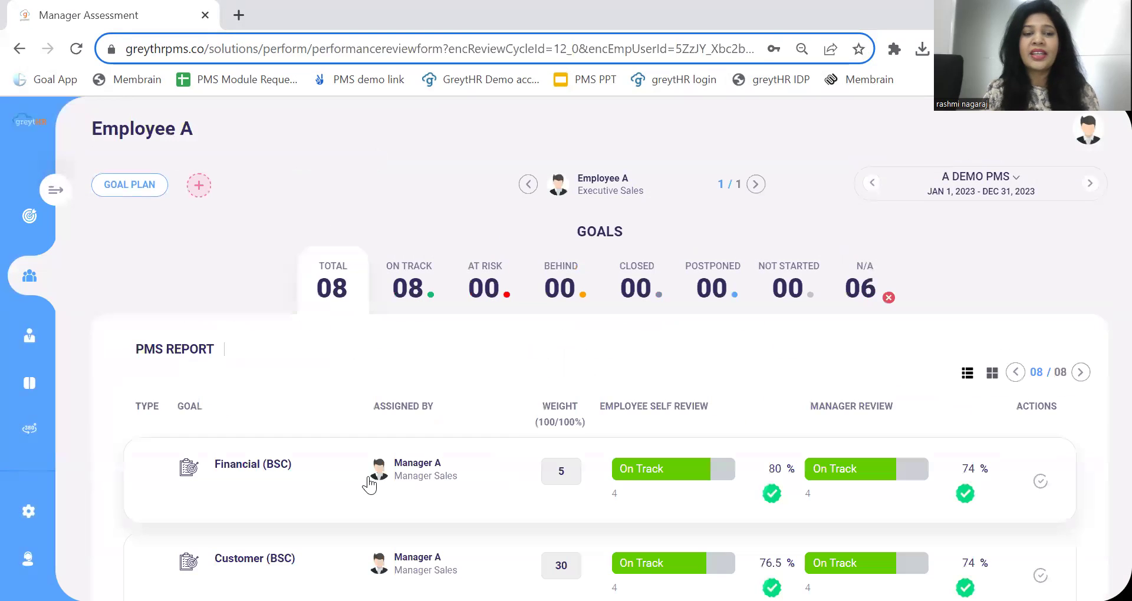
Expand KRAs and lower the Sales Revenue manager score to 67%, checking its options menu.
{"action": "left_click", "coordinate": [142, 473]}
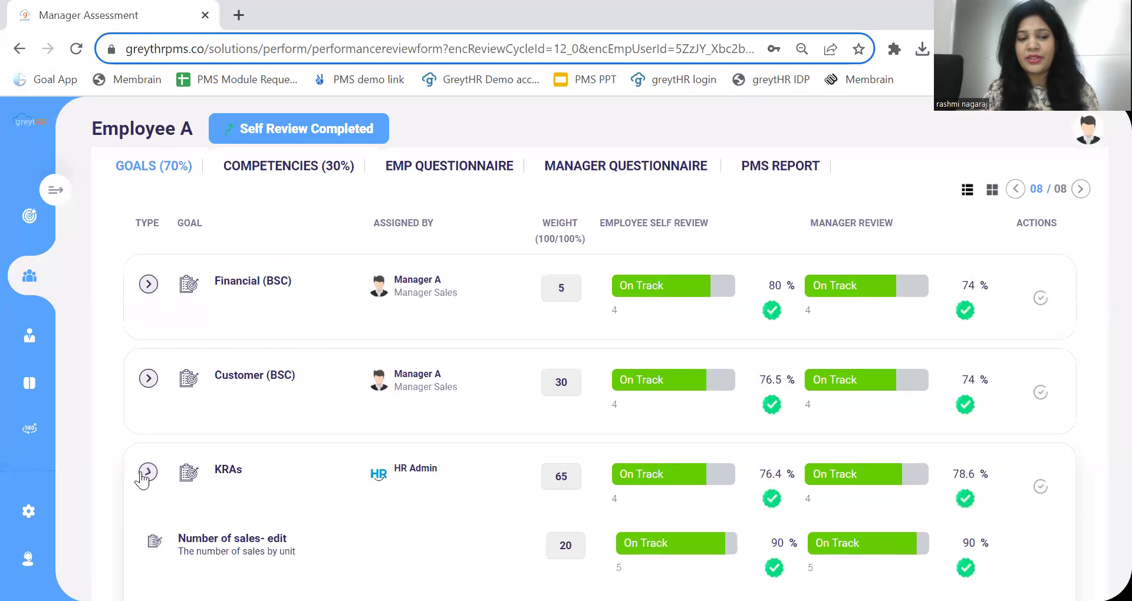
{"action": "scroll", "coordinate": [717, 436], "scroll_direction": "down", "scroll_amount": 3}
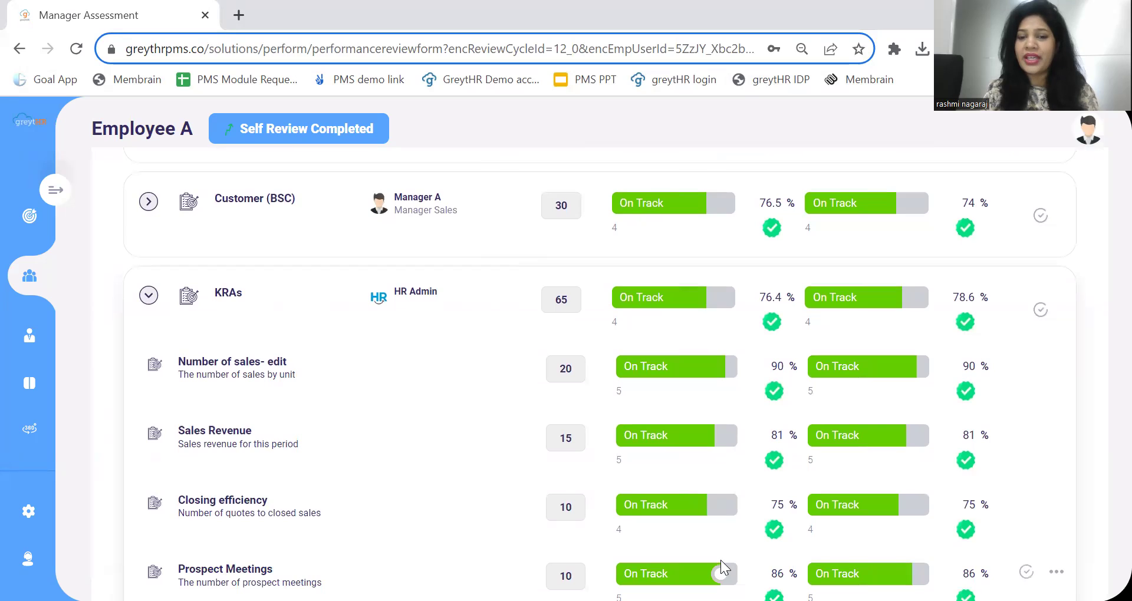
{"action": "mouse_move", "coordinate": [908, 443]}
{"action": "left_mouse_down"}
{"action": "mouse_move", "coordinate": [921, 444]}
{"action": "mouse_move", "coordinate": [889, 445]}
{"action": "left_mouse_up"}
{"action": "left_click", "coordinate": [1055, 437]}
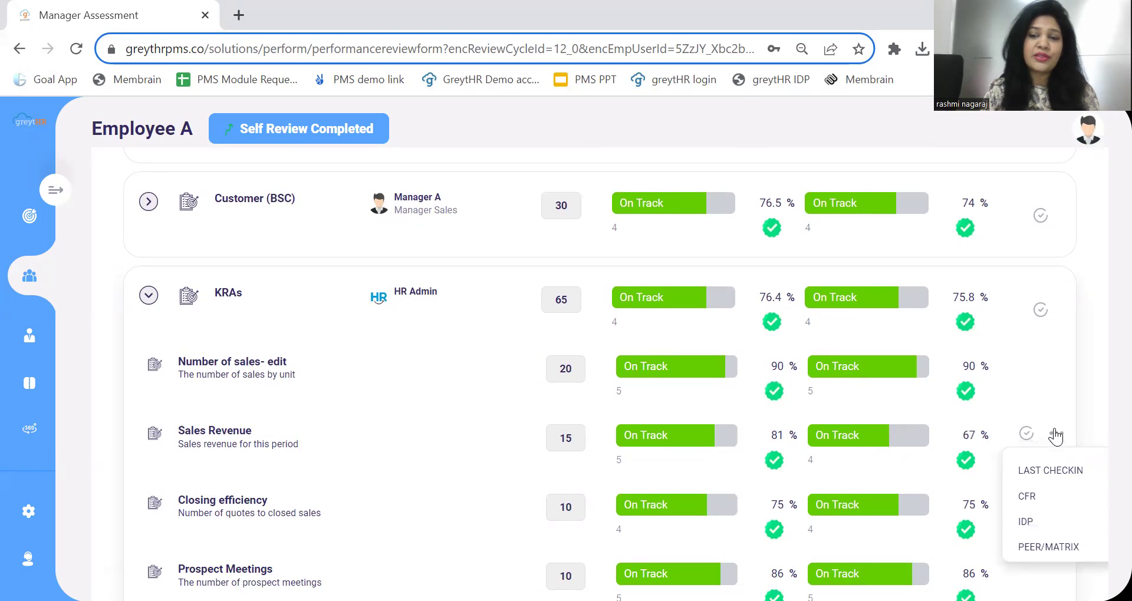
{"action": "scroll", "coordinate": [1038, 531], "scroll_direction": "down", "scroll_amount": 2}
{"action": "left_click", "coordinate": [1056, 553]}
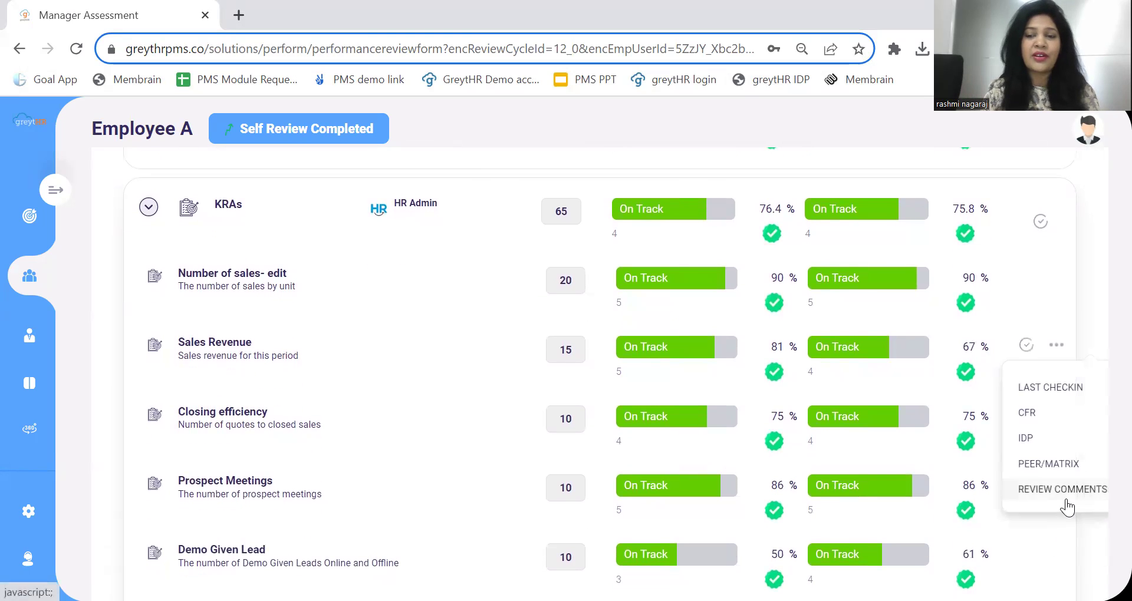
{"action": "scroll", "coordinate": [447, 346], "scroll_direction": "up", "scroll_amount": 5}
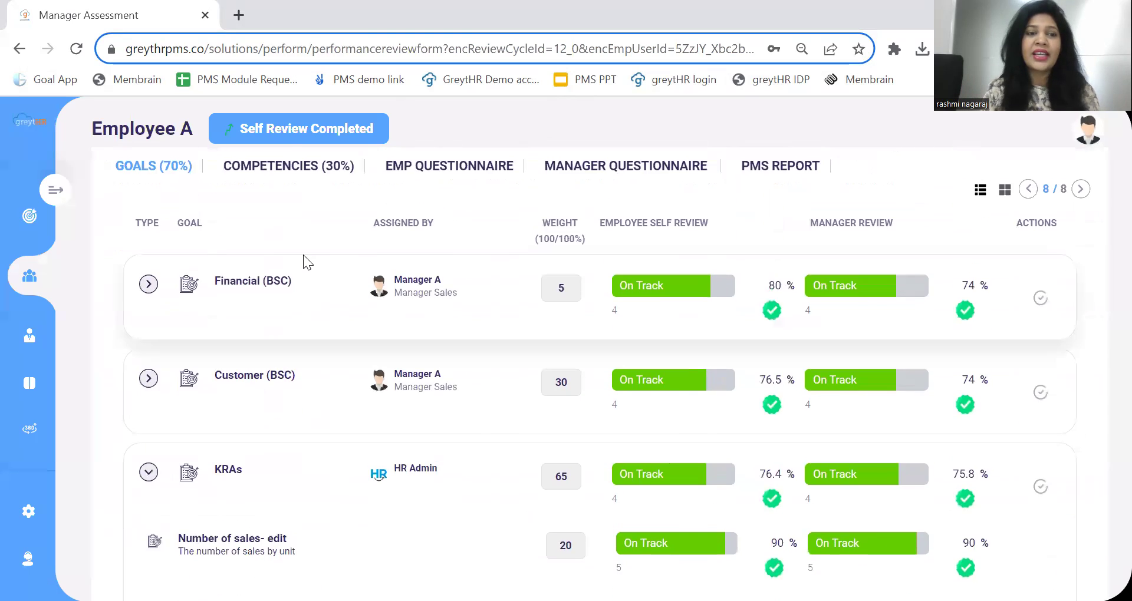
Look over the competencies section, then move to Employee A's questionnaire answers.
{"action": "left_click", "coordinate": [304, 165]}
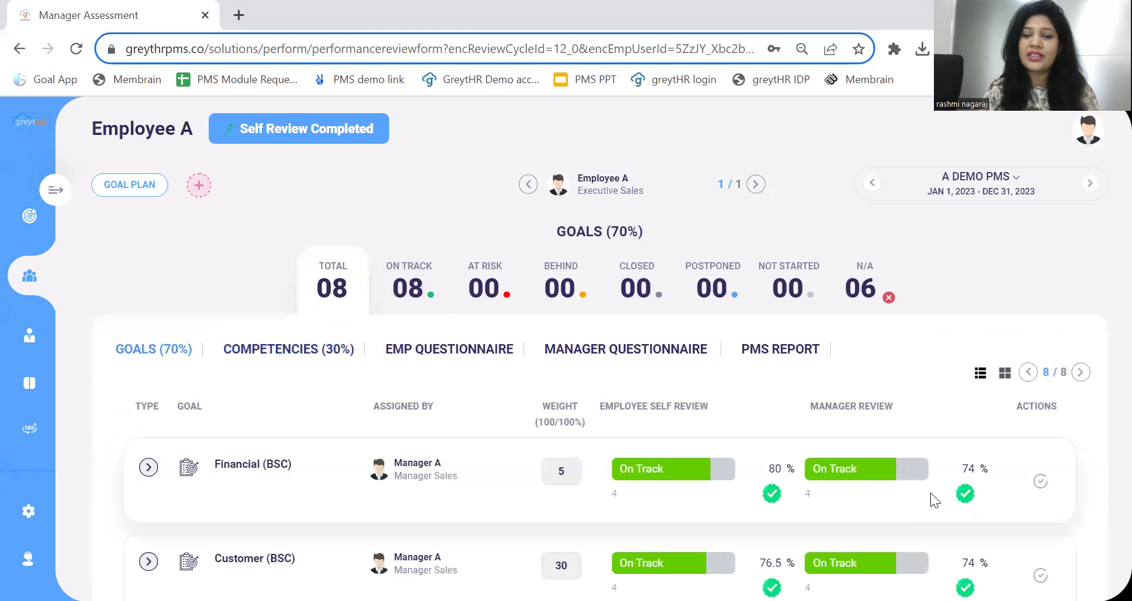
{"action": "left_click_drag", "start_coordinate": [805, 392], "coordinate": [818, 420]}
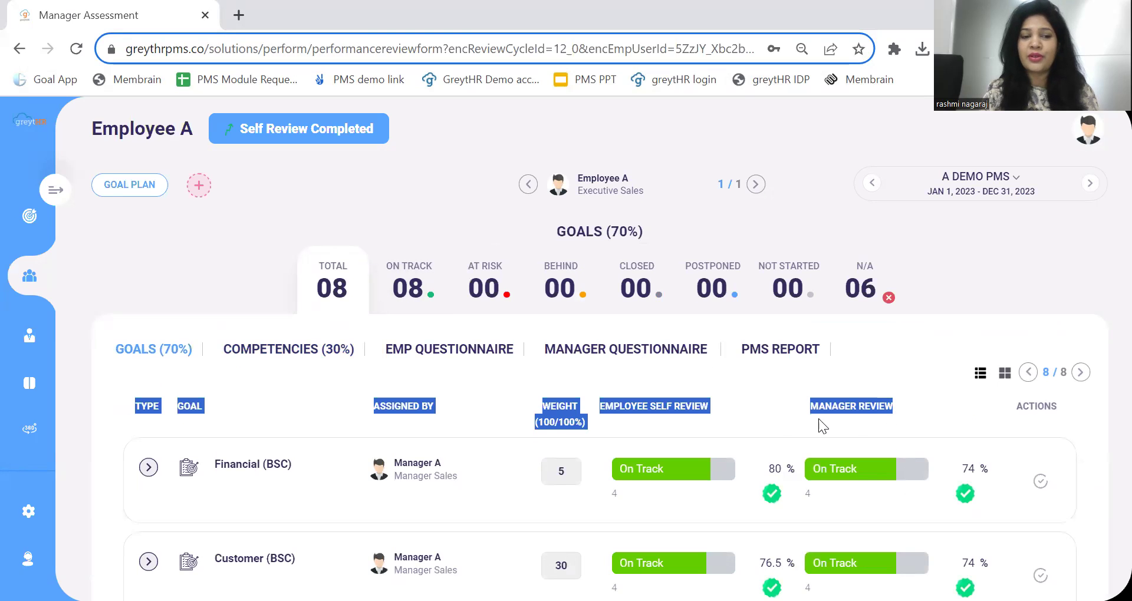
{"action": "left_click", "coordinate": [470, 354]}
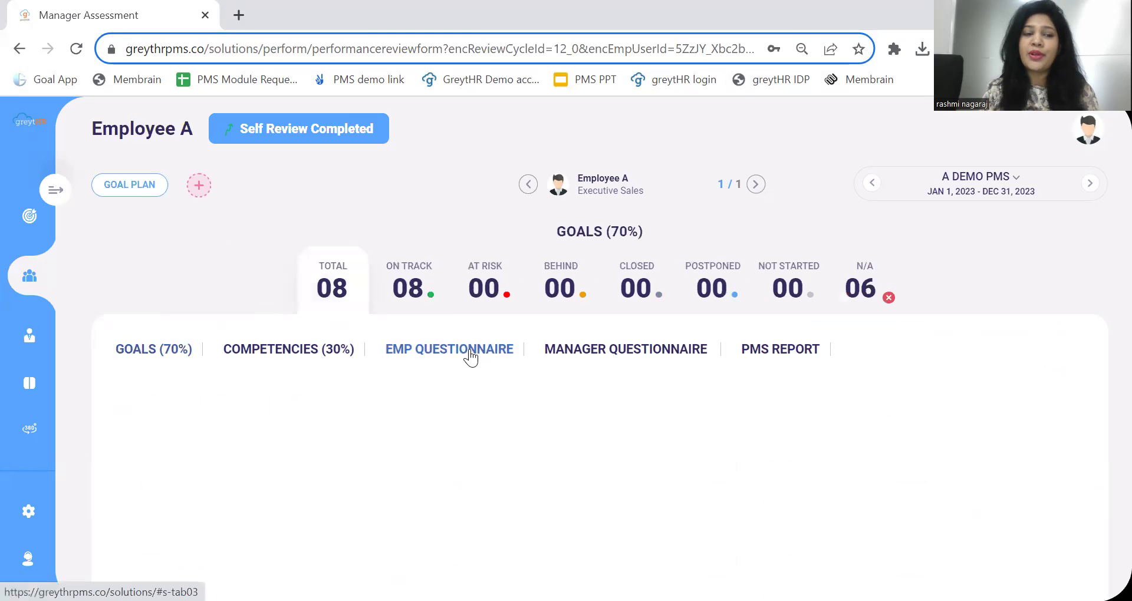
Show Employee A's questionnaire responses, then the manager's Reviewer Form questions.
{"action": "left_click", "coordinate": [479, 354]}
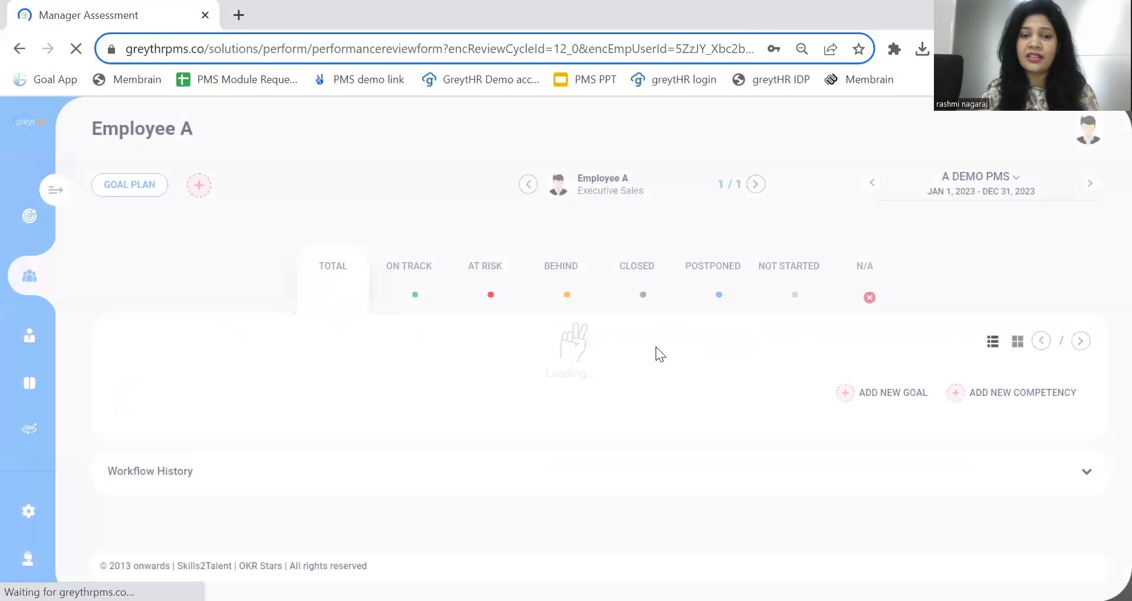
{"action": "left_click", "coordinate": [657, 355]}
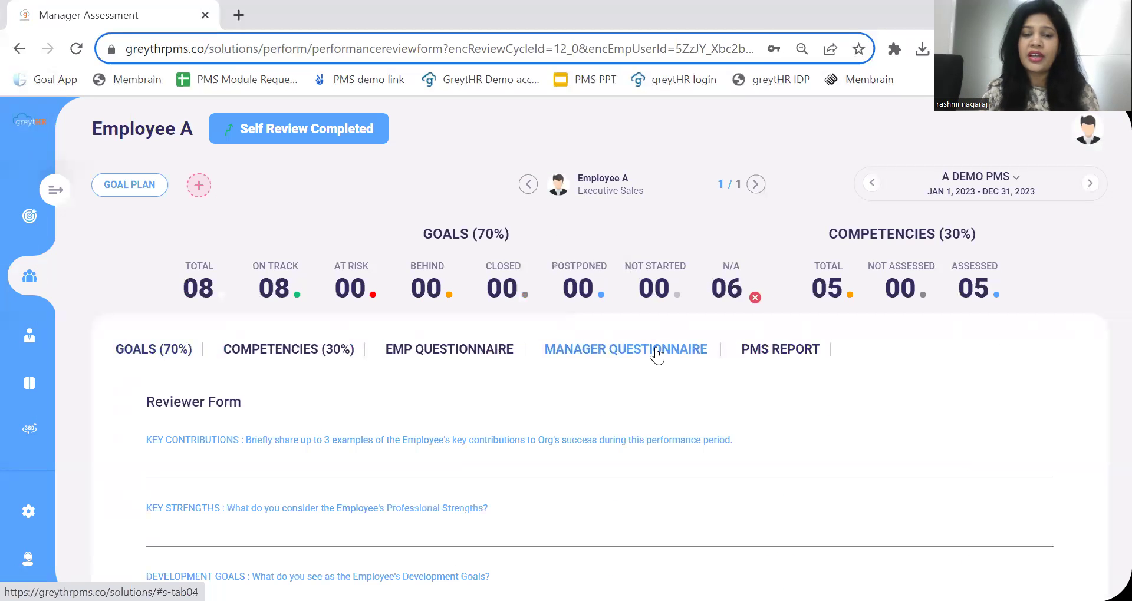